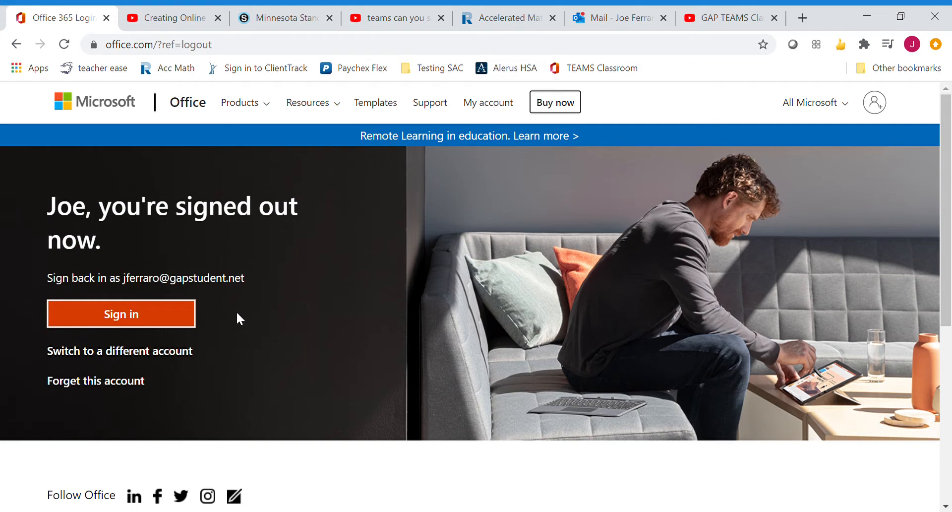
Sign back in to Office 365 by entering the account password, and choose to stay signed in.
{"action": "left_click", "coordinate": [180, 316]}
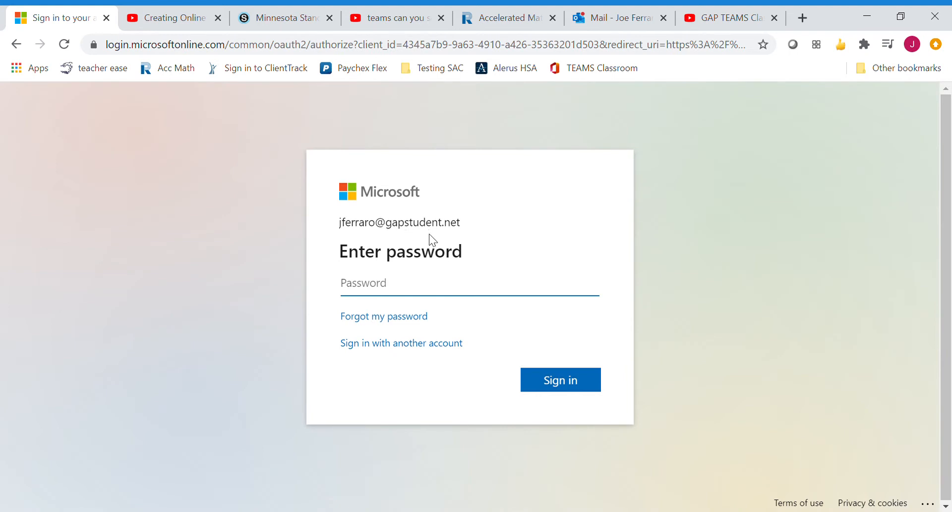
{"action": "type", "text": "••••••••••"}
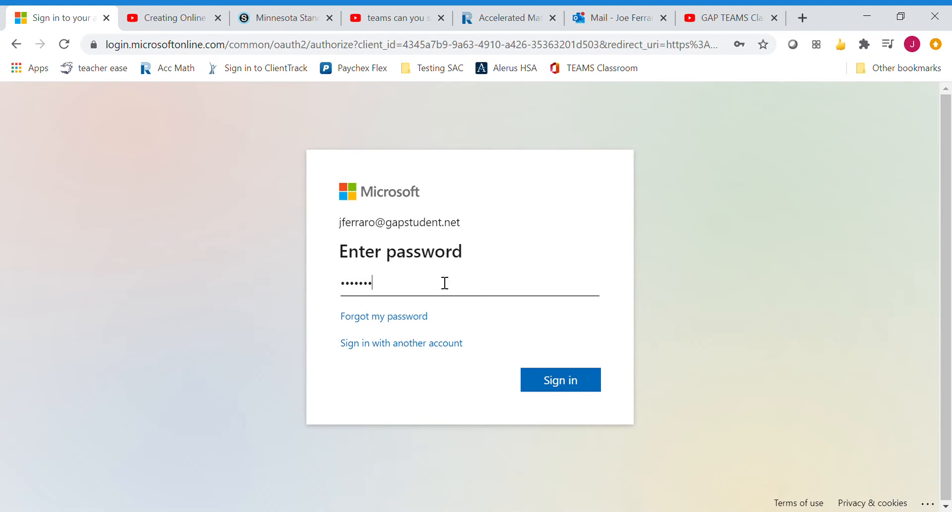
{"action": "key", "text": "Return"}
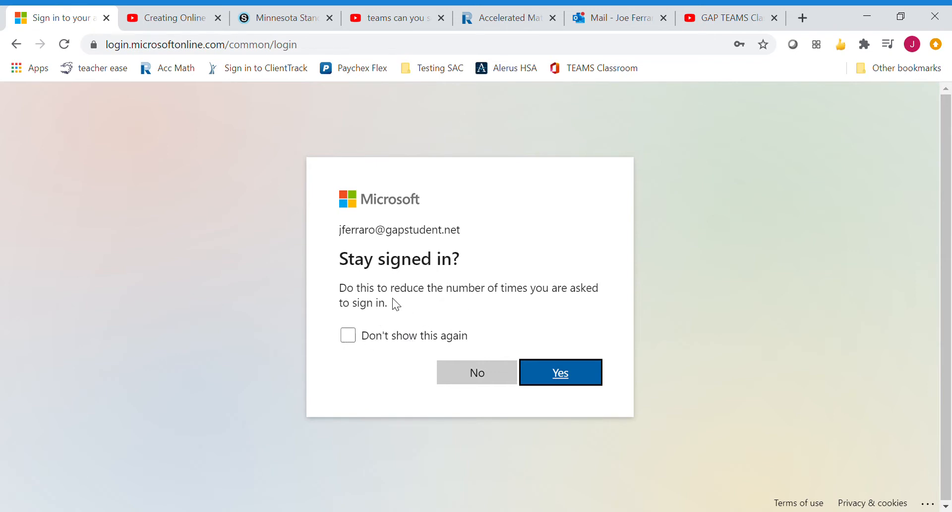
{"action": "left_click", "coordinate": [578, 381]}
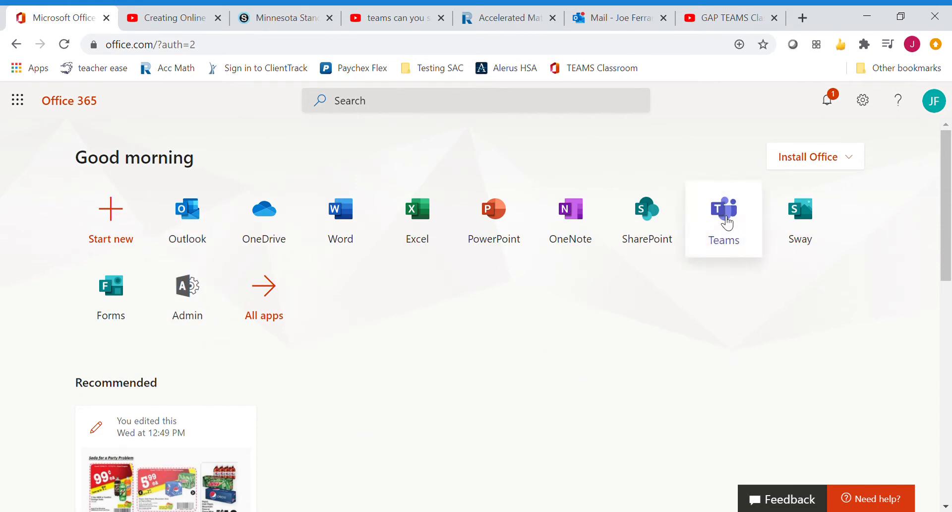
Open Teams as the web app and start creating a new team of the Class type.
{"action": "left_click", "coordinate": [728, 224]}
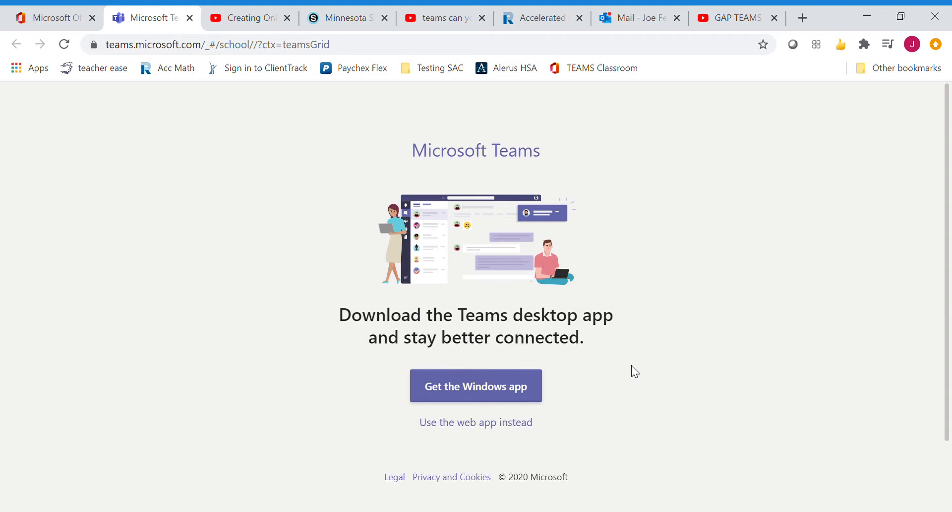
{"action": "left_click", "coordinate": [475, 426]}
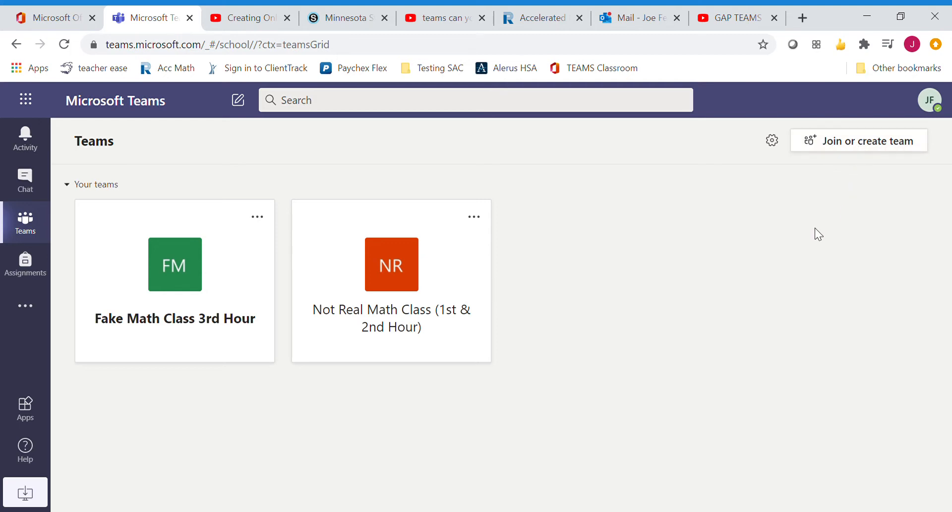
{"action": "left_click", "coordinate": [859, 148]}
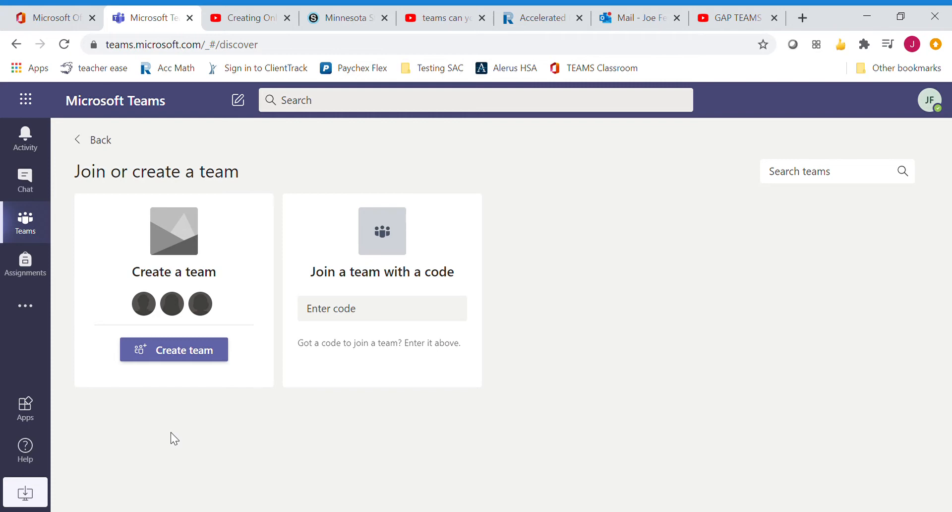
{"action": "left_click", "coordinate": [167, 353]}
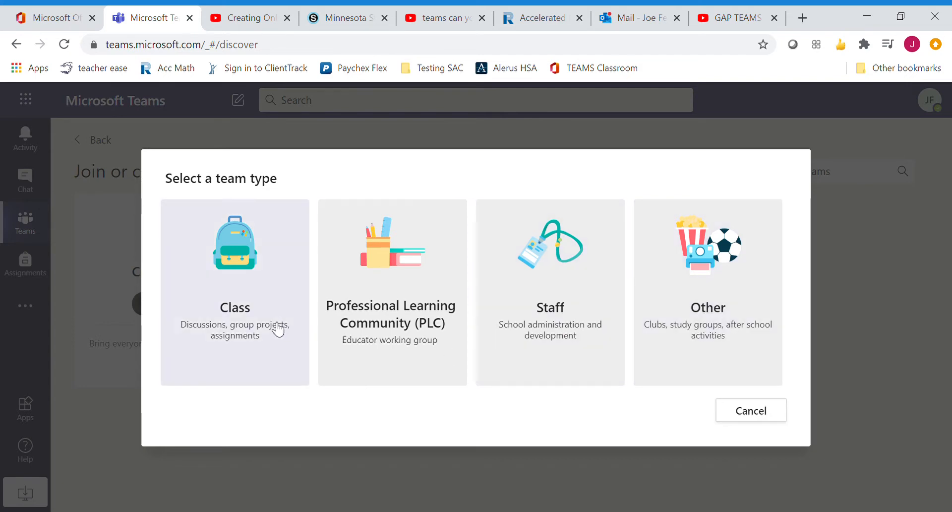
{"action": "left_click", "coordinate": [229, 302]}
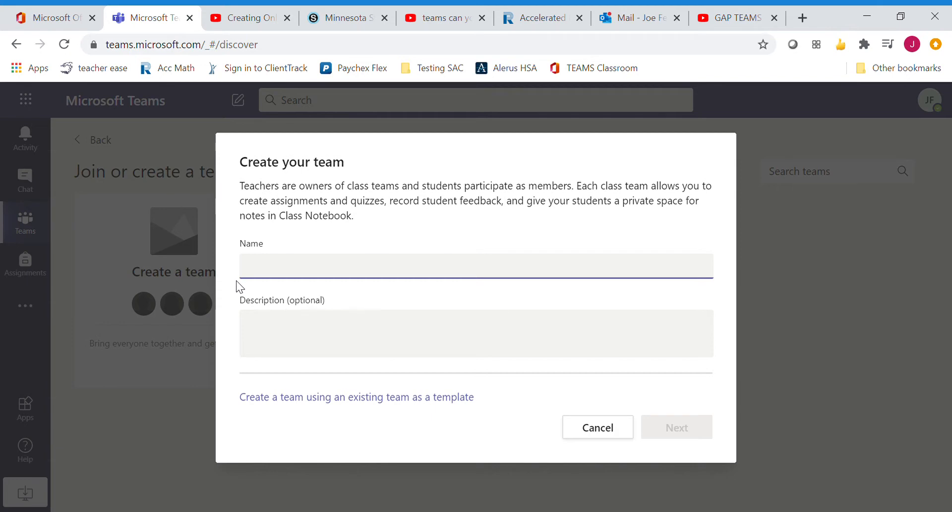
Name the new class team "Fake Math Class 4th Hour".
{"action": "type", "text": "Fake Class"}
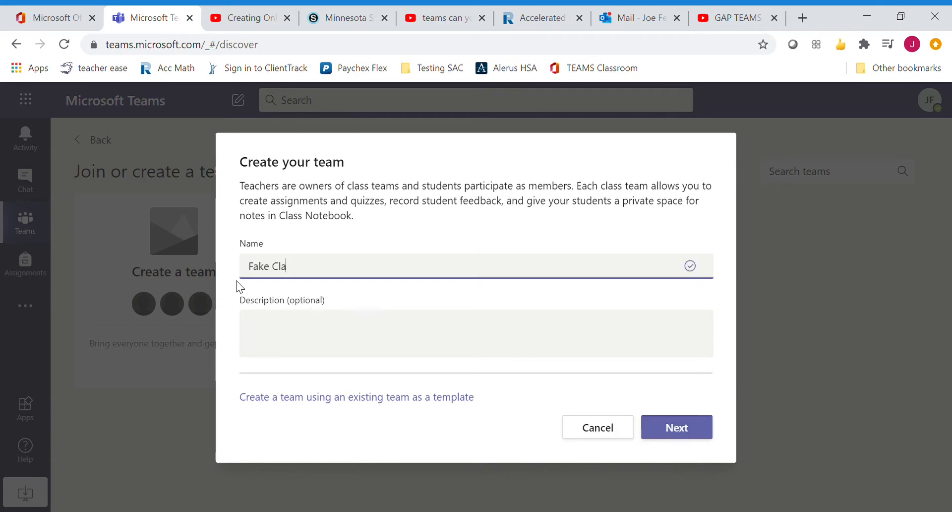
{"action": "key", "text": "BackSpace"}
{"action": "key", "text": "BackSpace"}
{"action": "key", "text": "BackSpace"}
{"action": "key", "text": "BackSpace"}
{"action": "key", "text": "BackSpace"}
{"action": "type", "text": "Math Class 4th"}
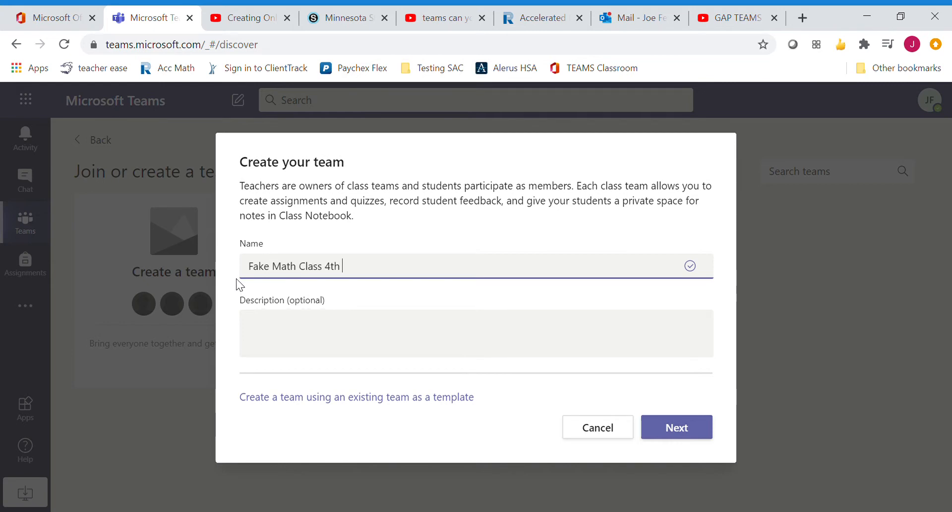
{"action": "type", "text": " Hour"}
Enter the team description "A fake math class to help staff learn Teams" and continue to adding people.
{"action": "left_click", "coordinate": [280, 332]}
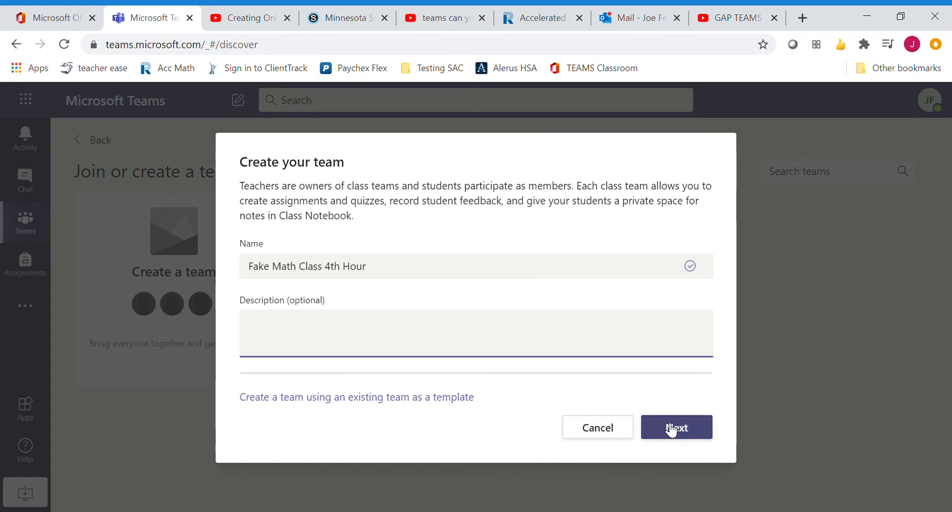
{"action": "type", "text": "A fake "}
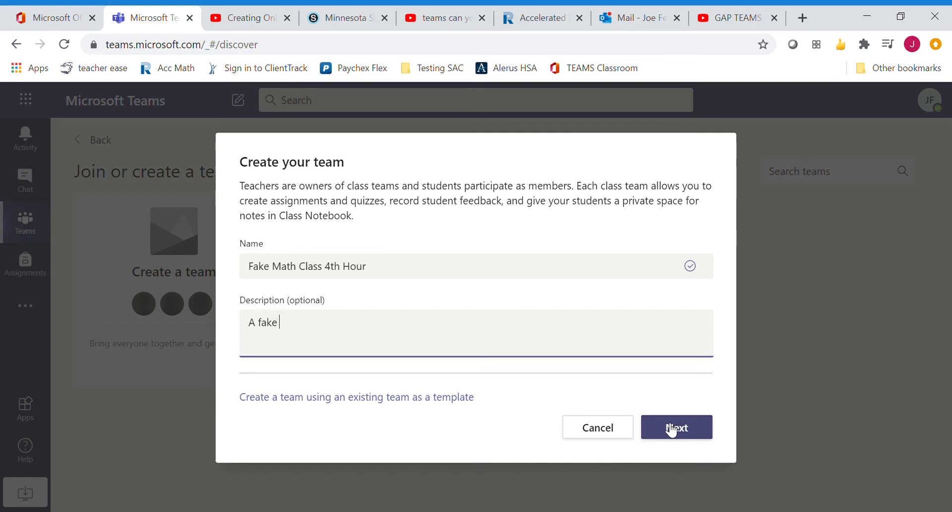
{"action": "type", "text": "math class to help"}
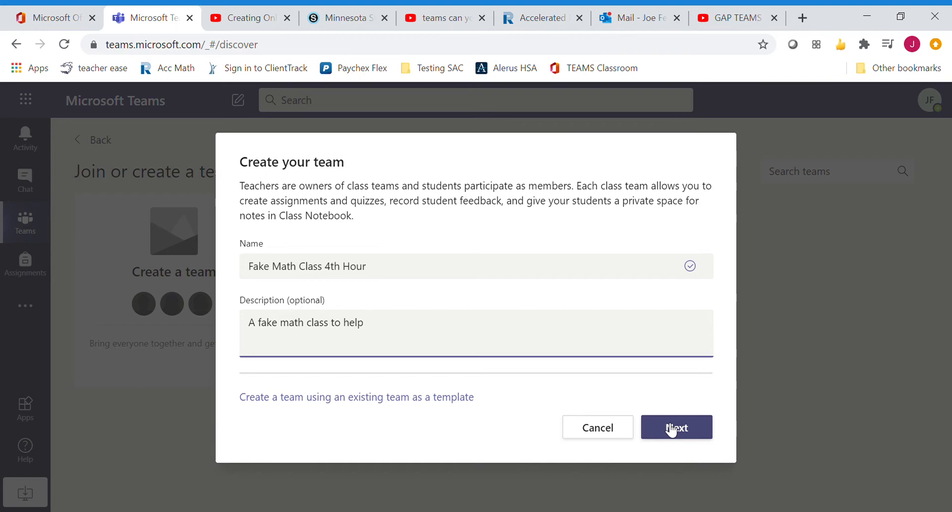
{"action": "type", "text": " staff learn Teams"}
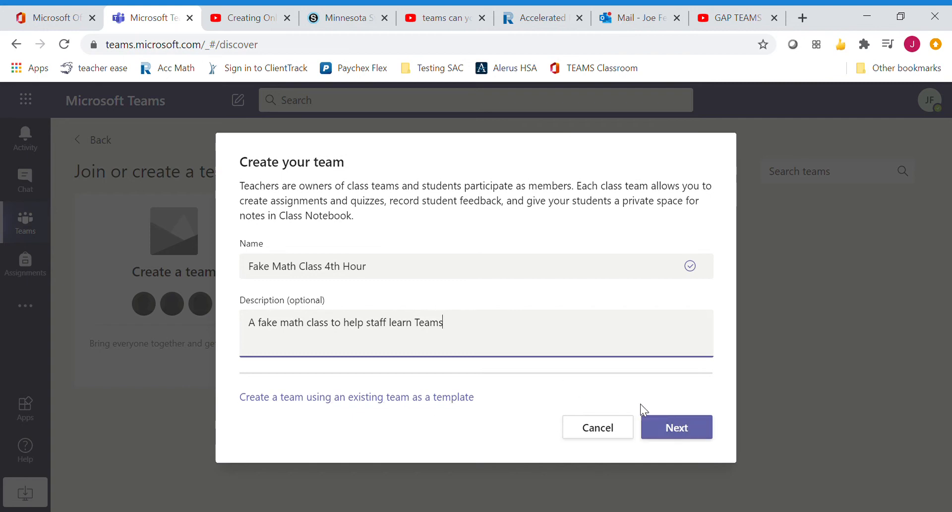
{"action": "left_click", "coordinate": [675, 427]}
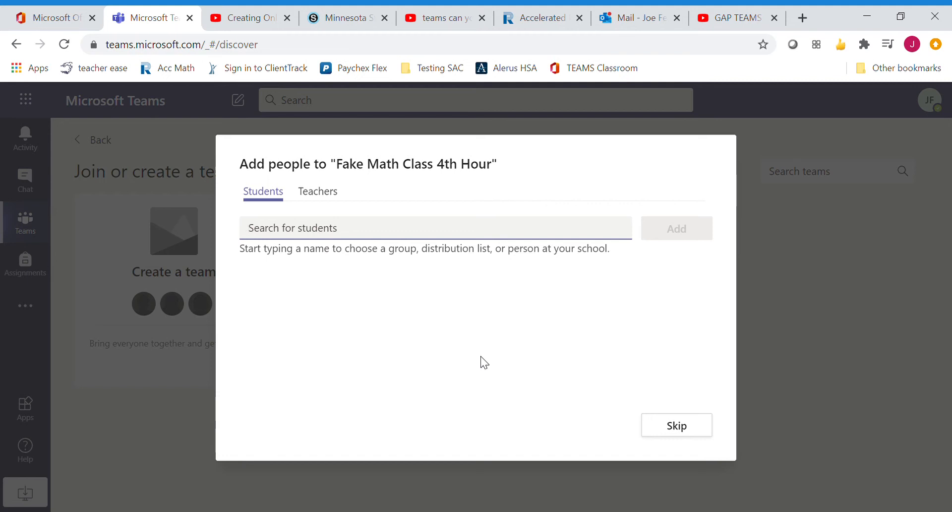
Search for four students by first name and select each of them for the class team.
{"action": "type", "text": "mik"}
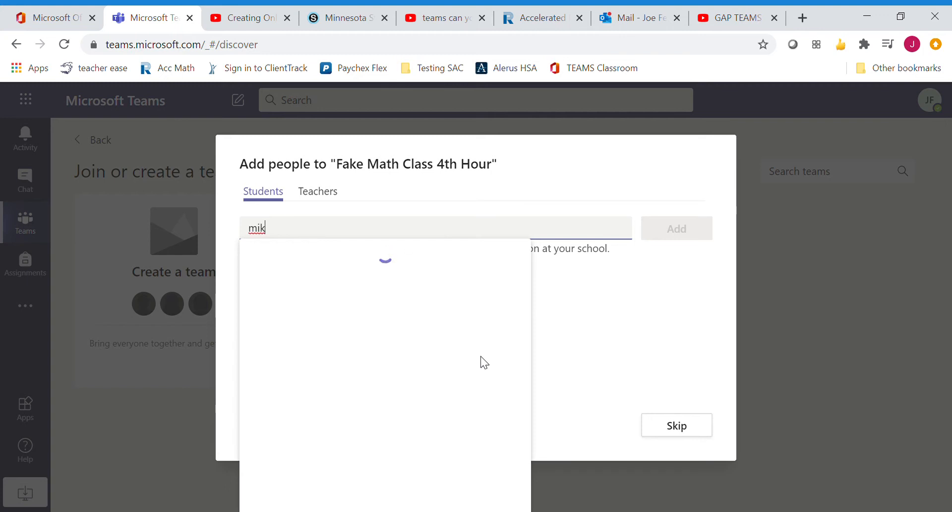
{"action": "left_click", "coordinate": [381, 280]}
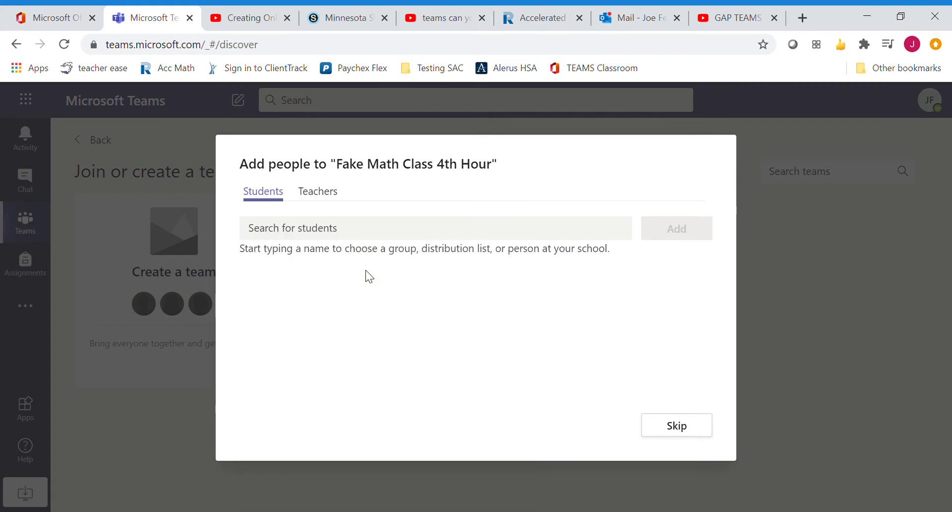
{"action": "type", "text": "patt"}
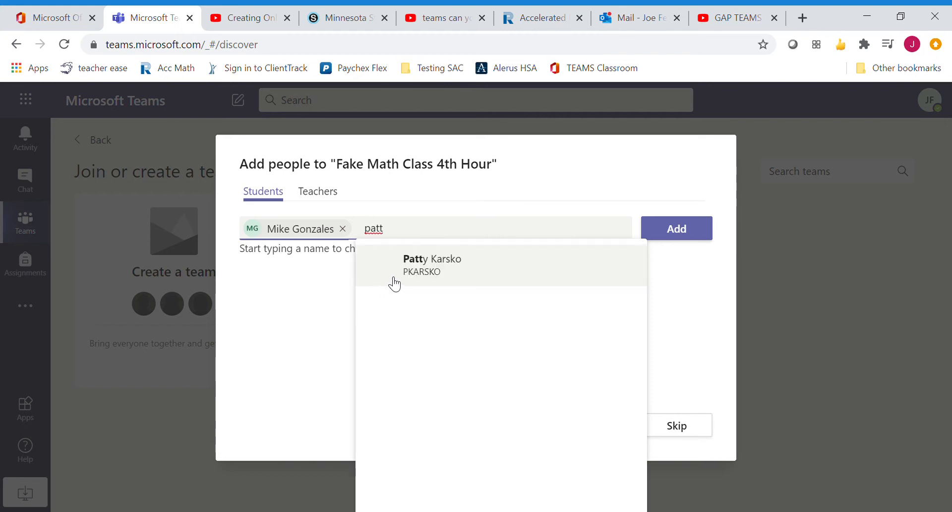
{"action": "left_click", "coordinate": [423, 267]}
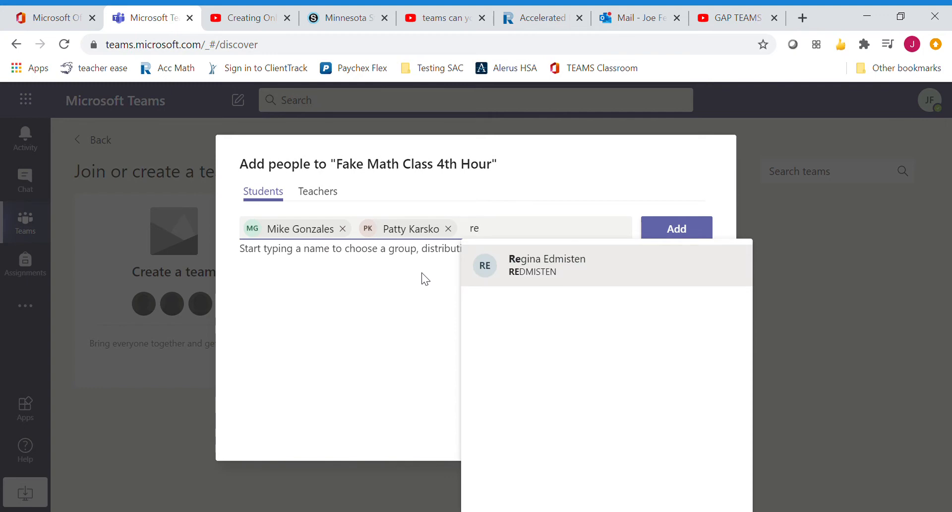
{"action": "left_click", "coordinate": [536, 273]}
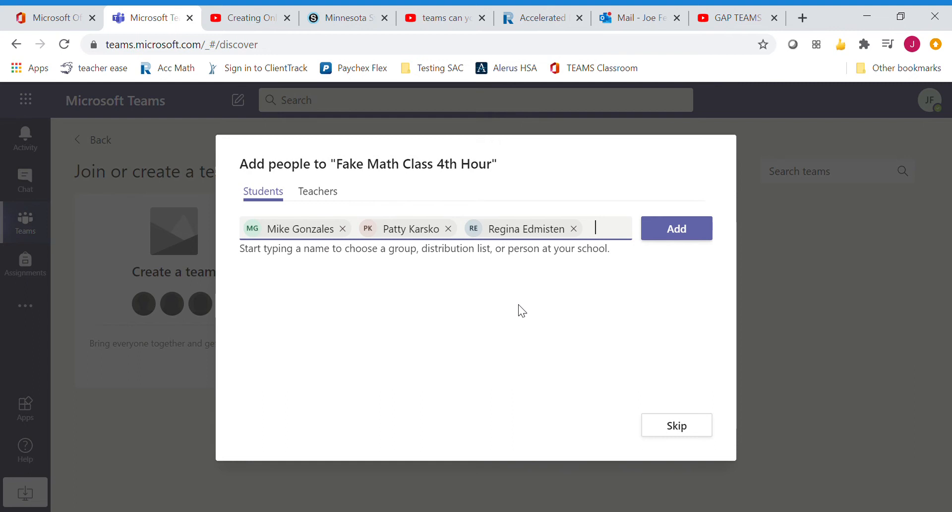
{"action": "type", "text": "ren"}
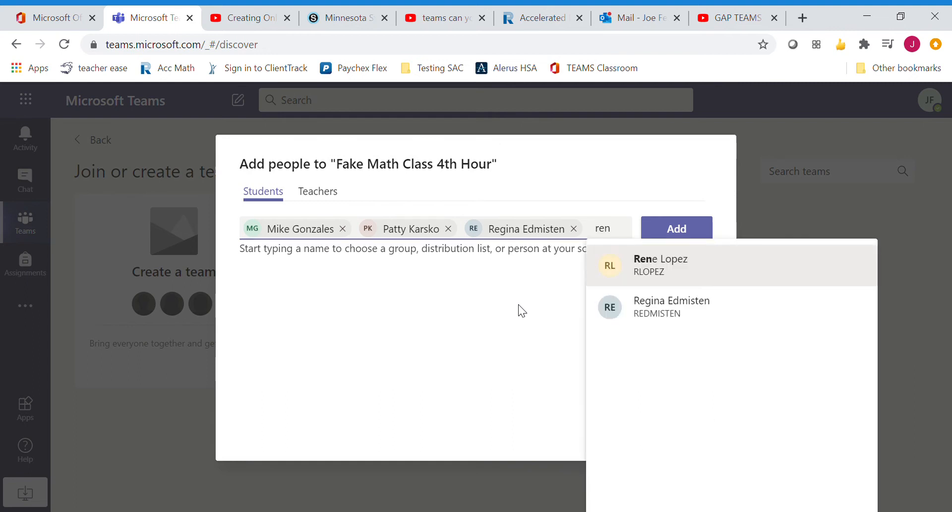
{"action": "key", "text": "Return"}
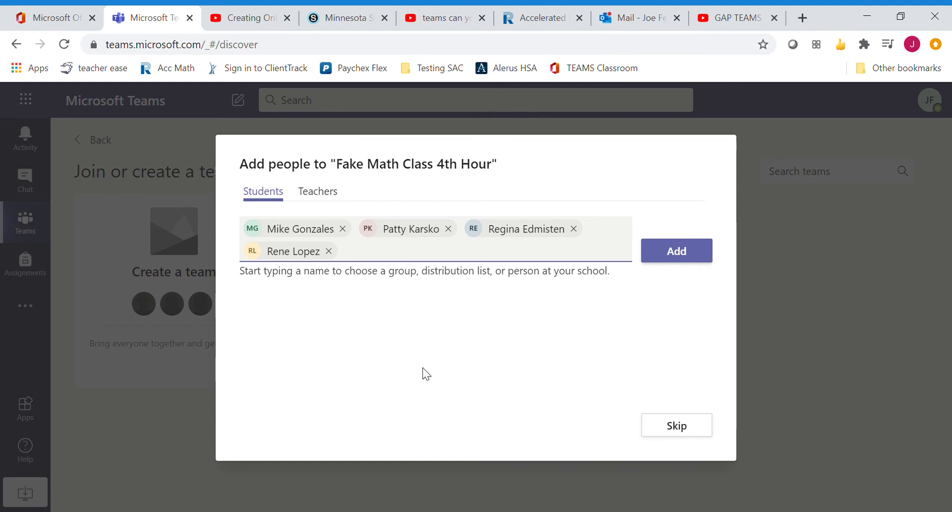
Search for a co-teacher by first name and select that person as a teacher of the class team.
{"action": "left_click", "coordinate": [323, 199]}
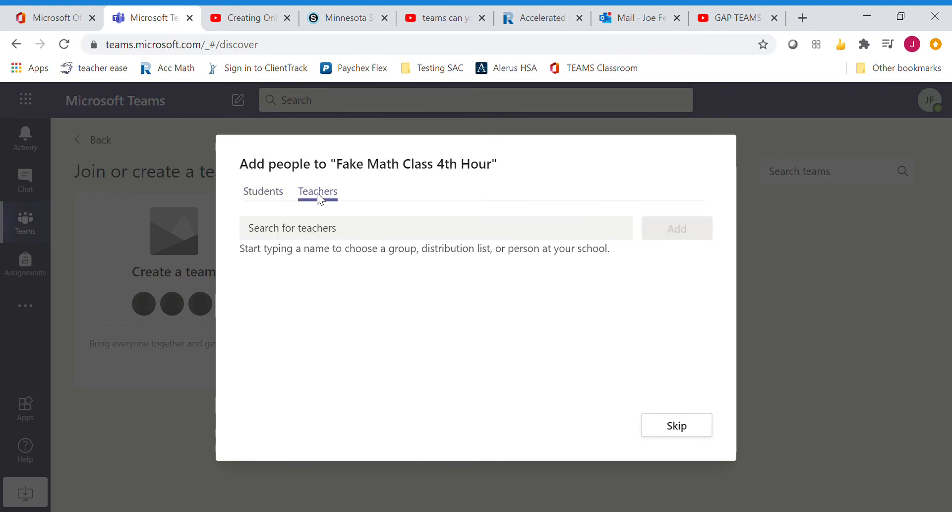
{"action": "left_click", "coordinate": [307, 237]}
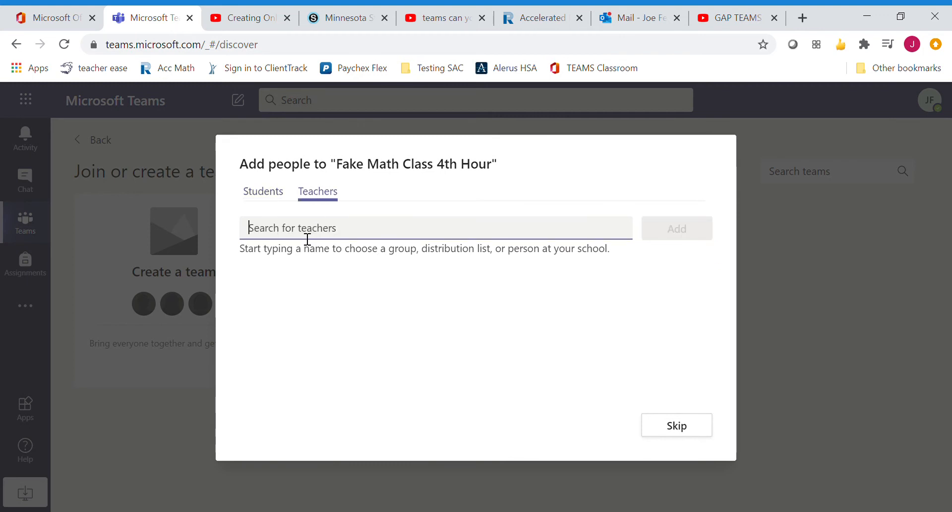
{"action": "type", "text": "lea"}
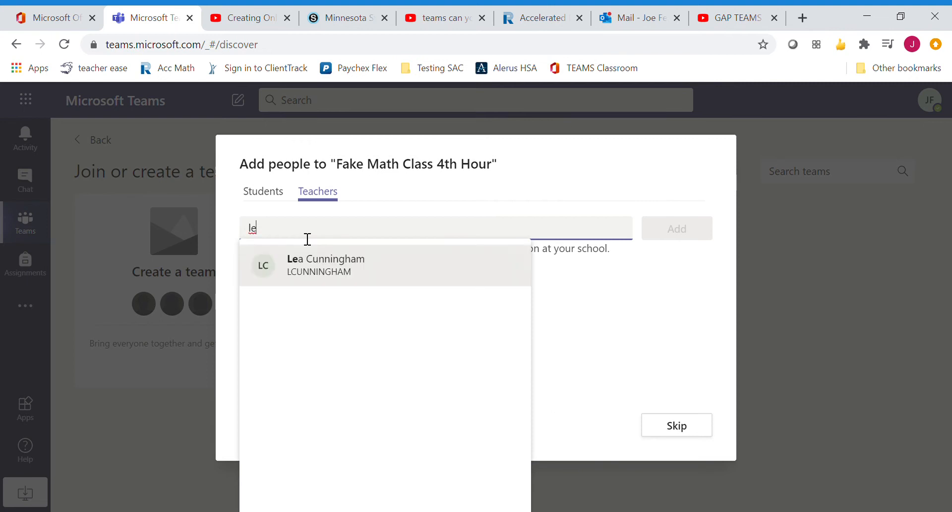
{"action": "left_click", "coordinate": [319, 272]}
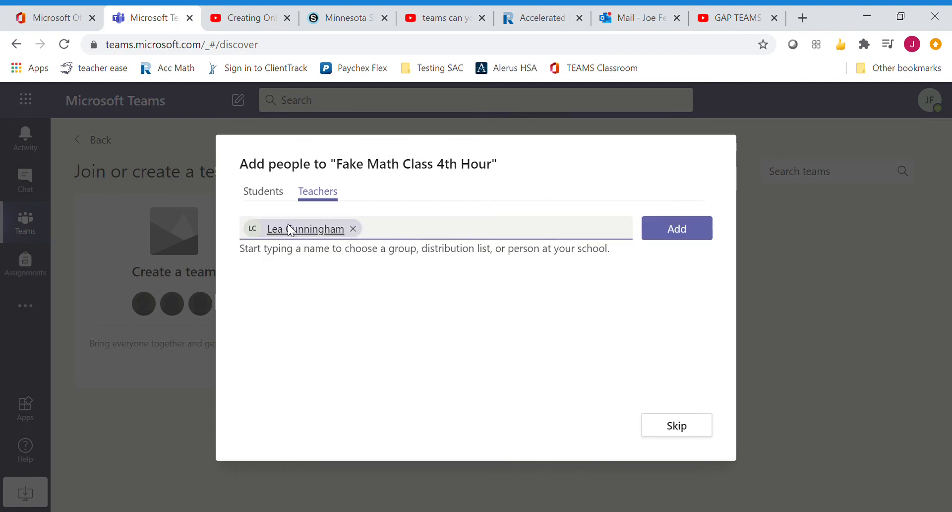
Add the selected students and the selected teacher to the team, and finish adding people.
{"action": "left_click", "coordinate": [273, 195]}
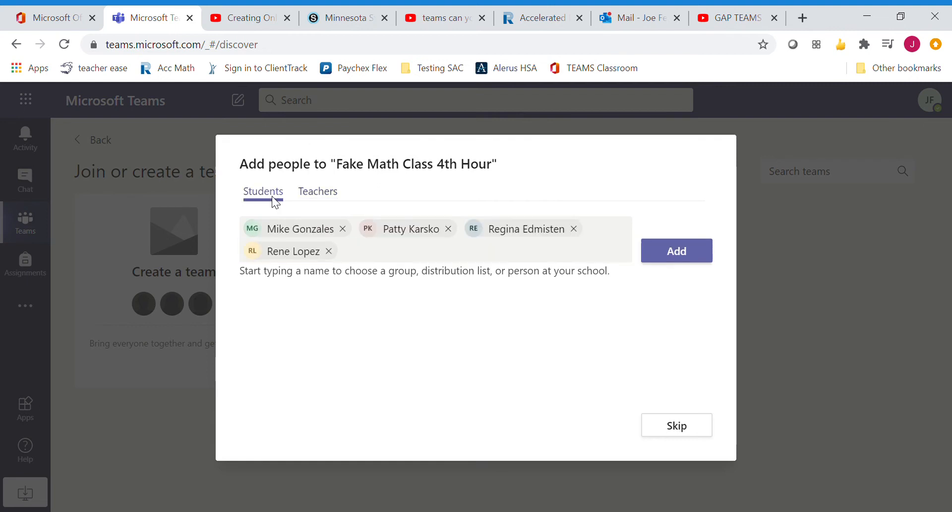
{"action": "left_click", "coordinate": [686, 260]}
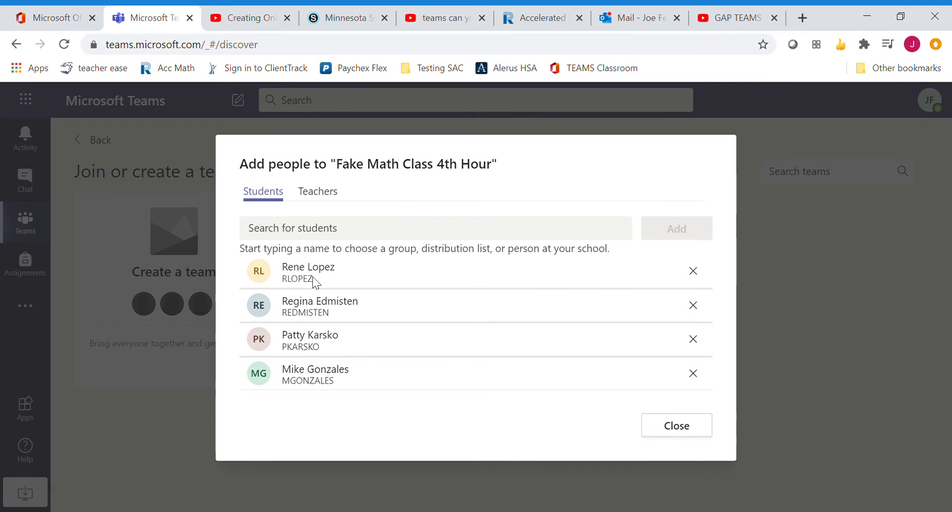
{"action": "left_click", "coordinate": [323, 197]}
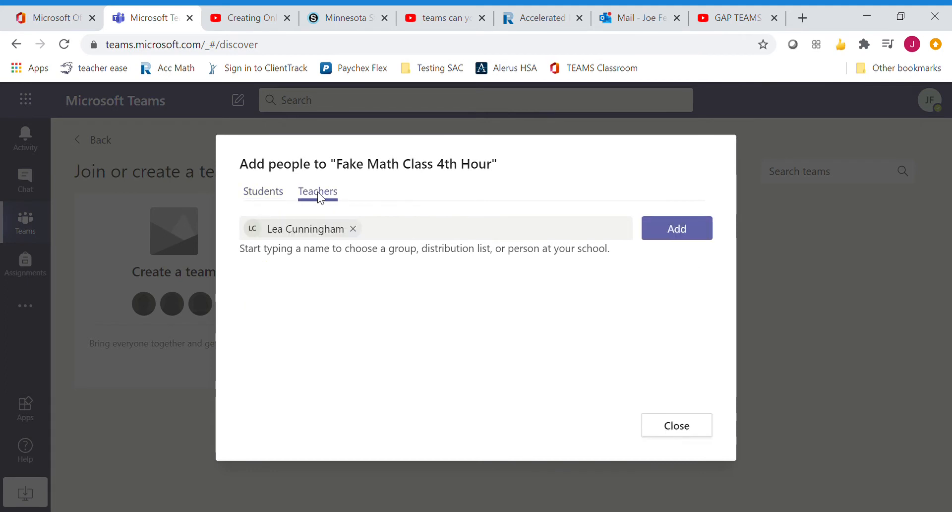
{"action": "left_click", "coordinate": [674, 235]}
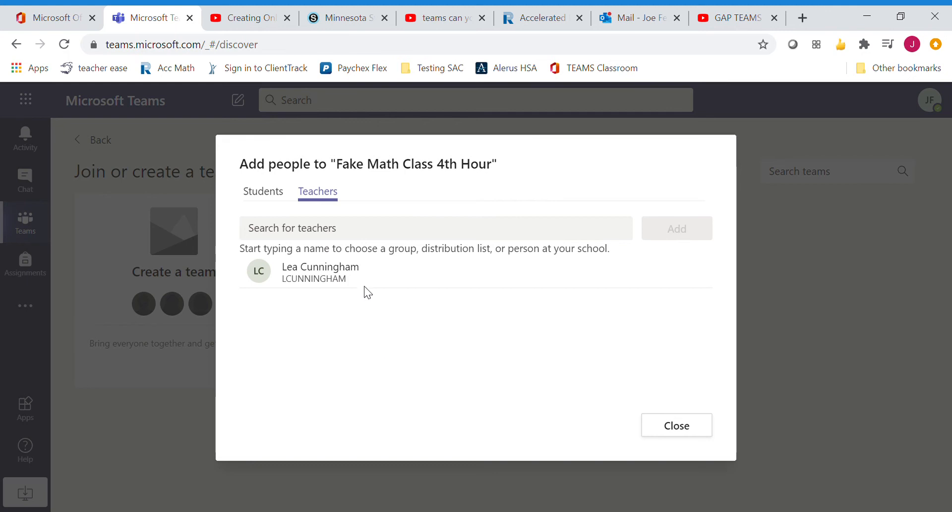
{"action": "left_click", "coordinate": [276, 196]}
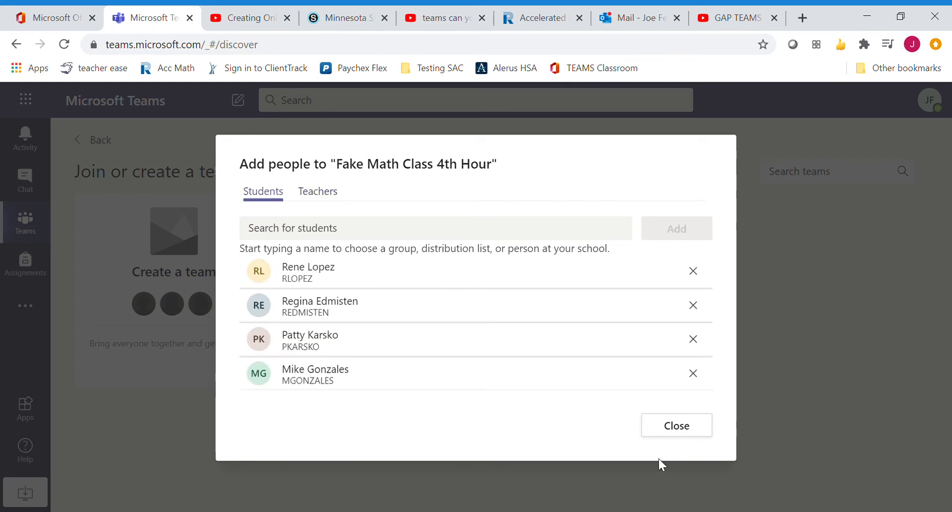
{"action": "left_click", "coordinate": [665, 426]}
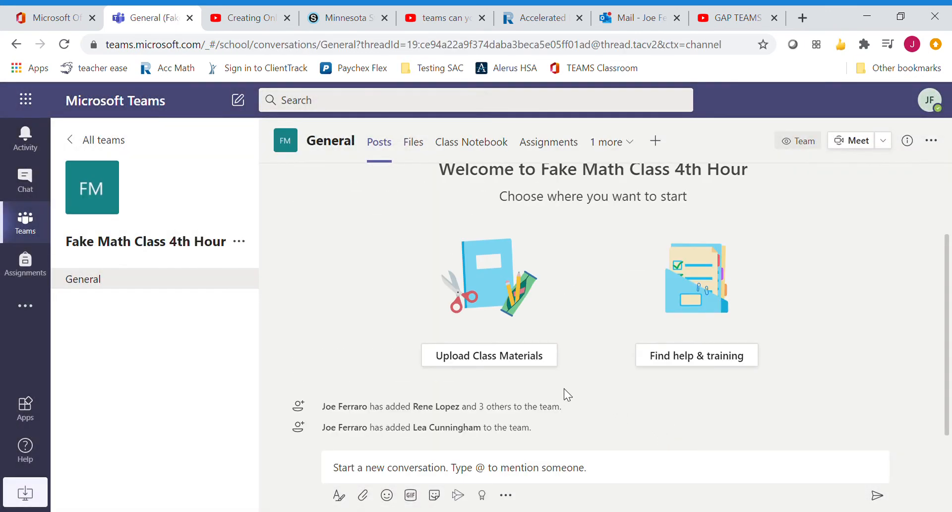
Return to the overview of all teams and open Fake Math Class 4th Hour from there.
{"action": "left_click", "coordinate": [27, 231]}
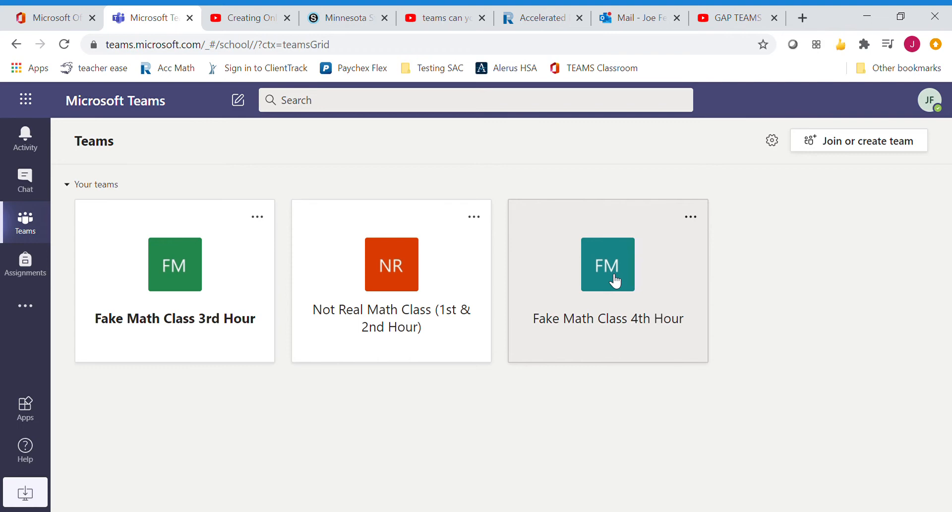
{"action": "left_click", "coordinate": [615, 277]}
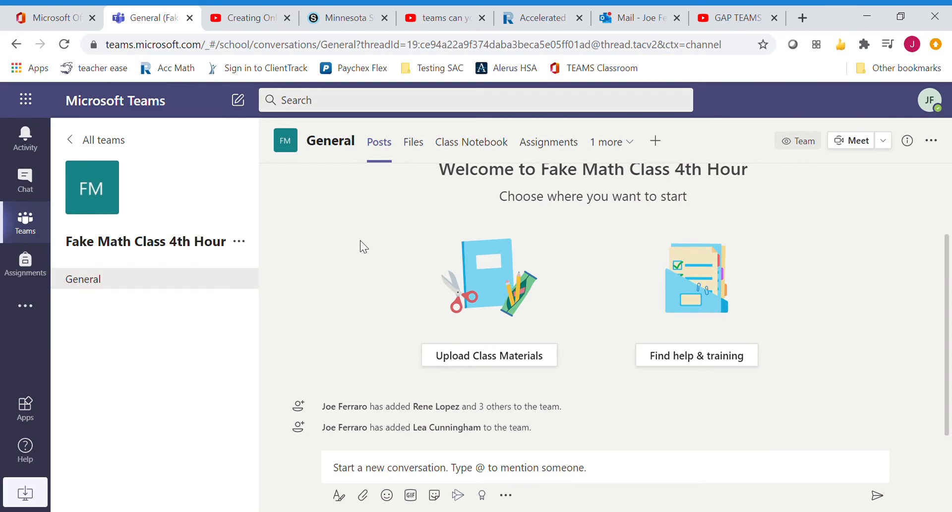
Post the message "Today is the first day of this class" in the General channel of Fake Math Class 4th Hour.
{"action": "left_click", "coordinate": [370, 476]}
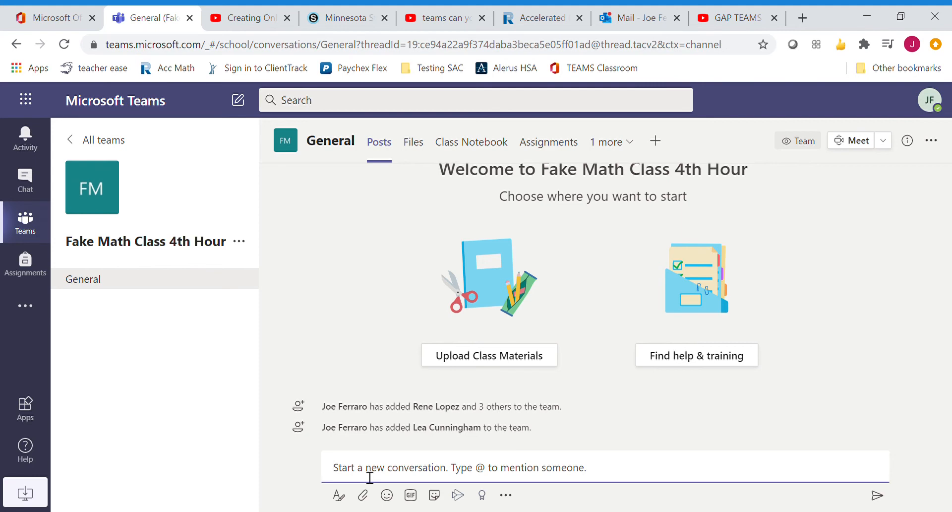
{"action": "type", "text": "To"}
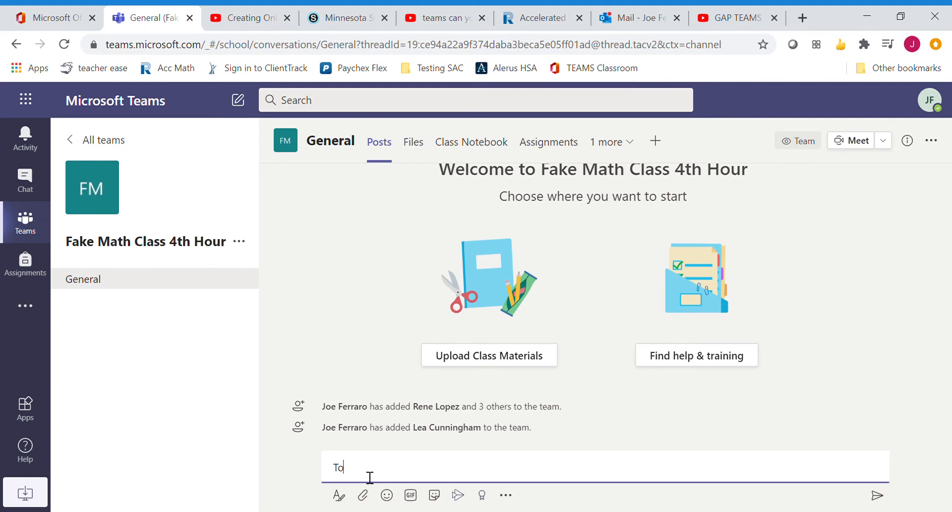
{"action": "type", "text": "day is the first day of this class"}
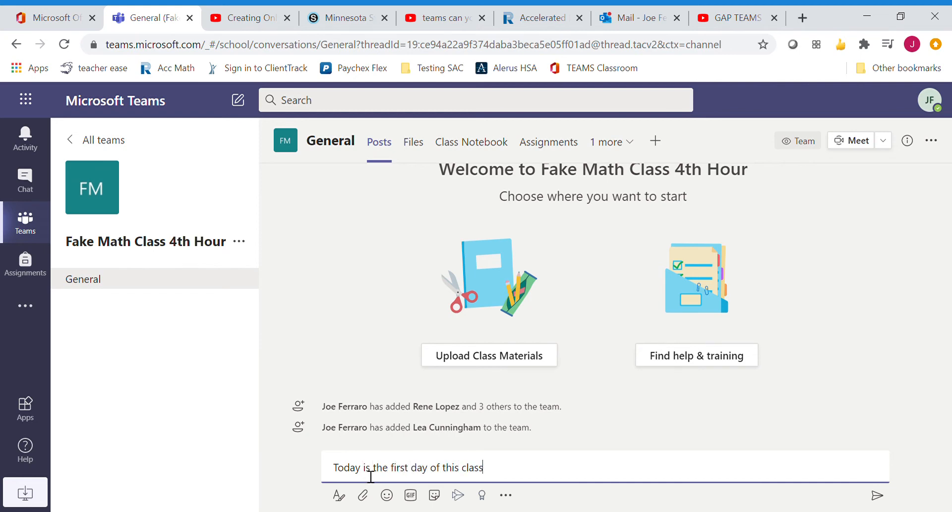
{"action": "key", "text": "Return"}
{"action": "mouse_move", "coordinate": [351, 374]}
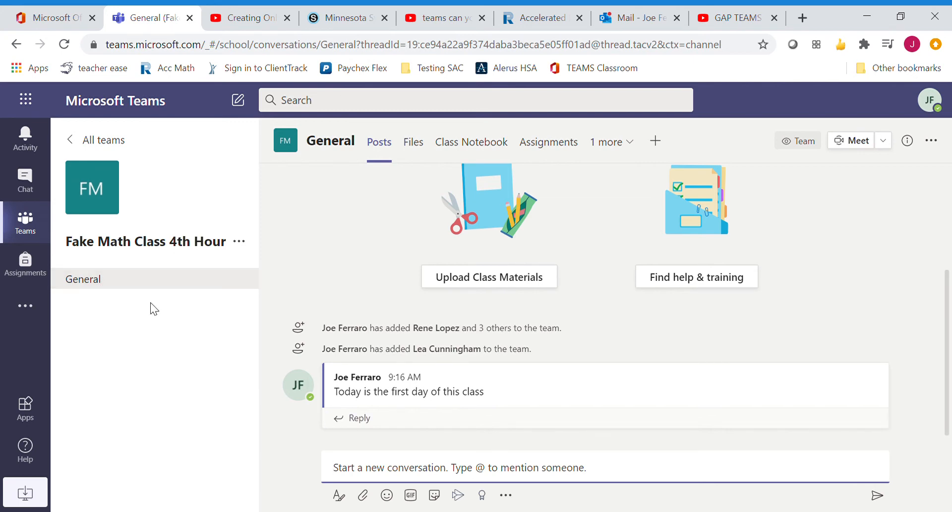
{"action": "mouse_move", "coordinate": [419, 402]}
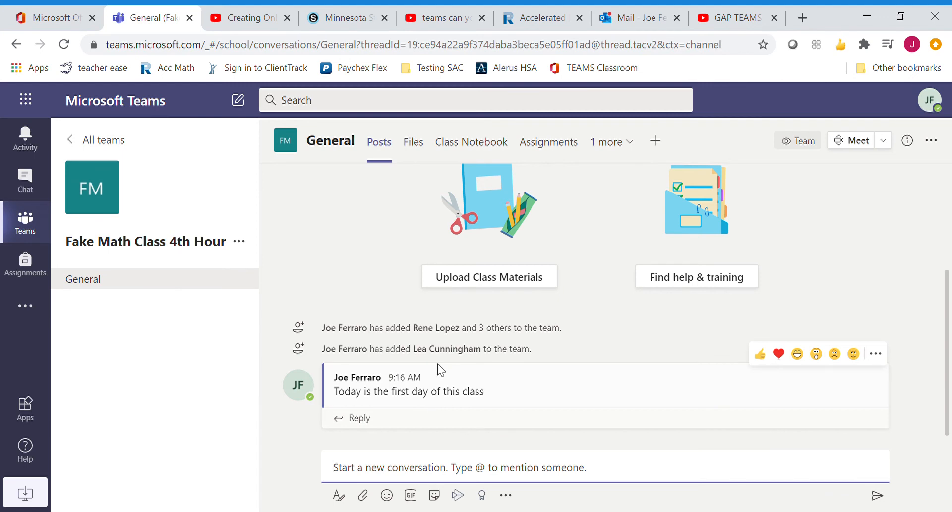
Start a new channel for the Fake Math Class 4th Hour team and name it Attendance Check Ins.
{"action": "left_click", "coordinate": [240, 243]}
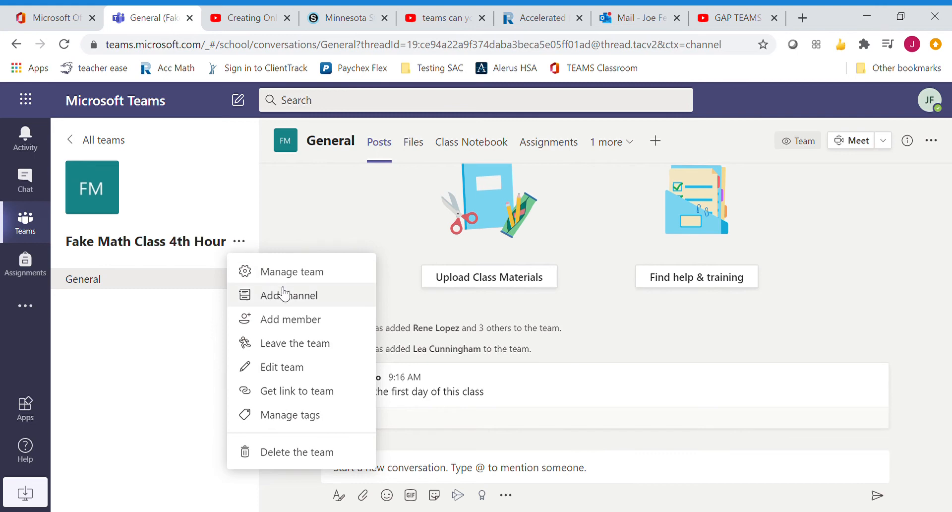
{"action": "left_click", "coordinate": [288, 298]}
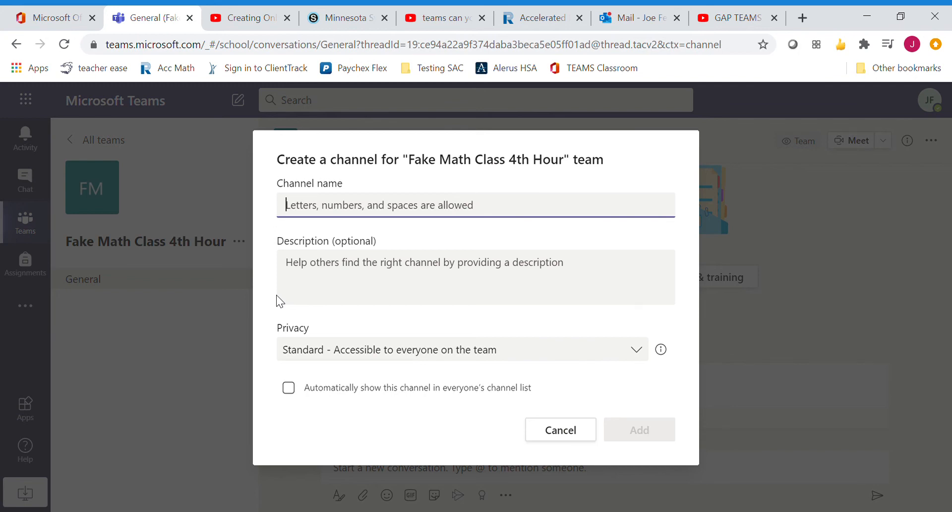
{"action": "type", "text": "Attendan"}
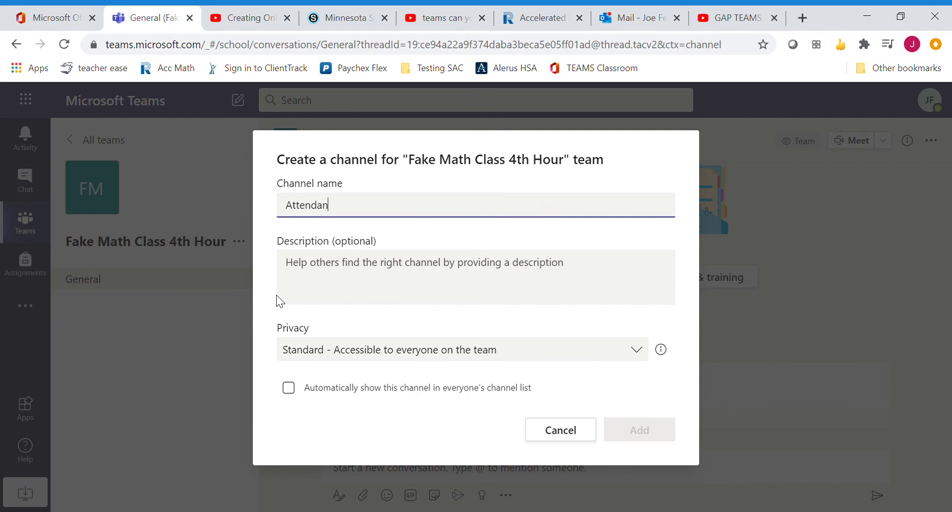
{"action": "type", "text": "ce Che"}
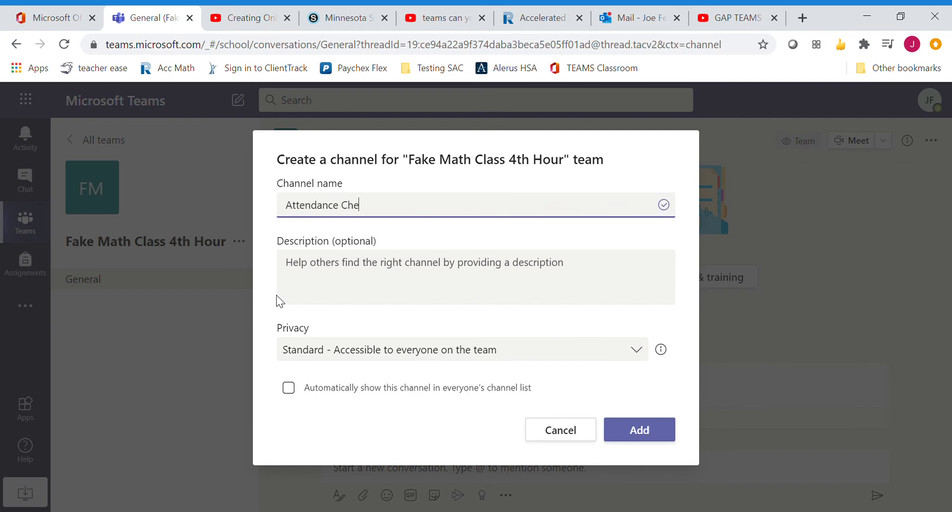
{"action": "type", "text": "ck Ins"}
Keep the channel's privacy at Standard, set it to show automatically in everyone's channel list, and add it.
{"action": "left_click", "coordinate": [634, 355]}
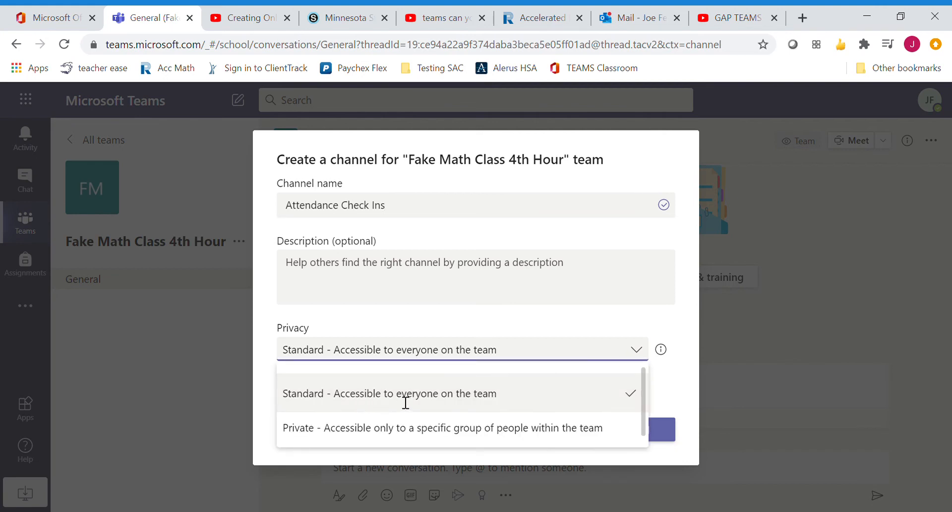
{"action": "left_click", "coordinate": [449, 396]}
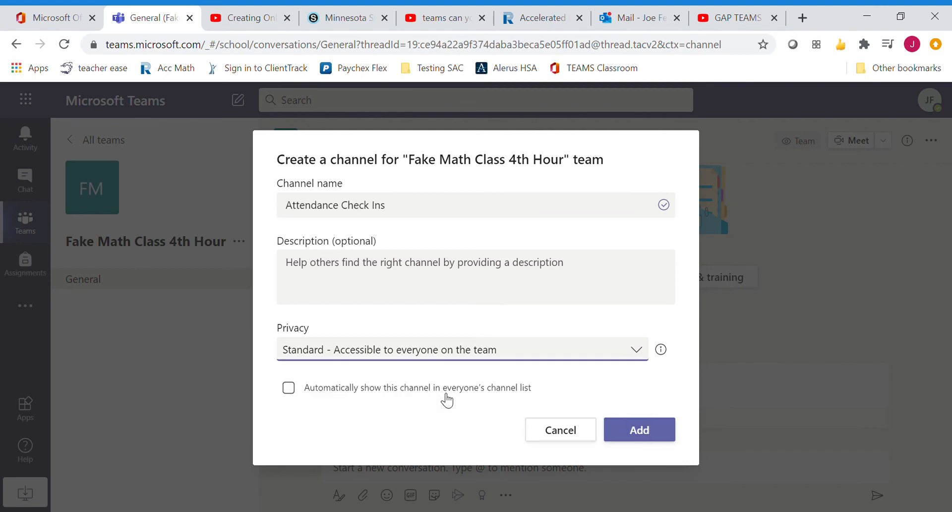
{"action": "left_click", "coordinate": [295, 396]}
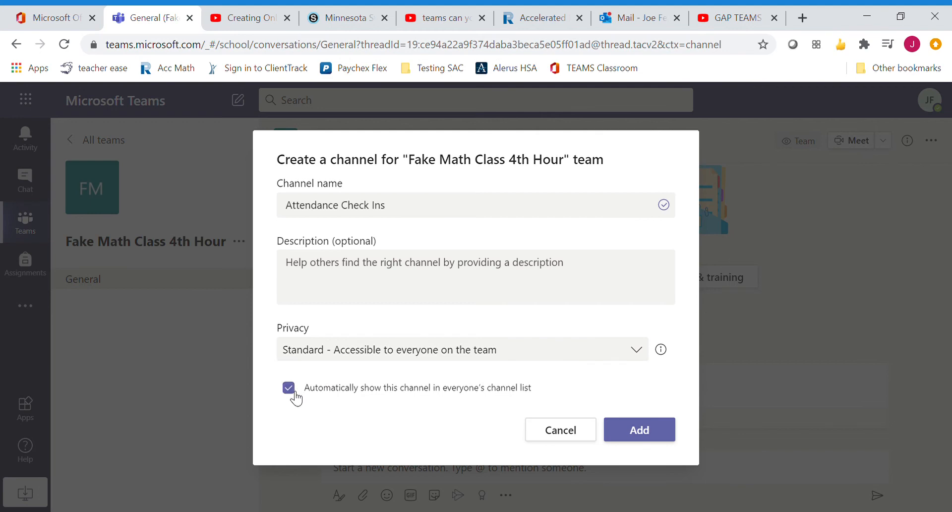
{"action": "left_click", "coordinate": [640, 431]}
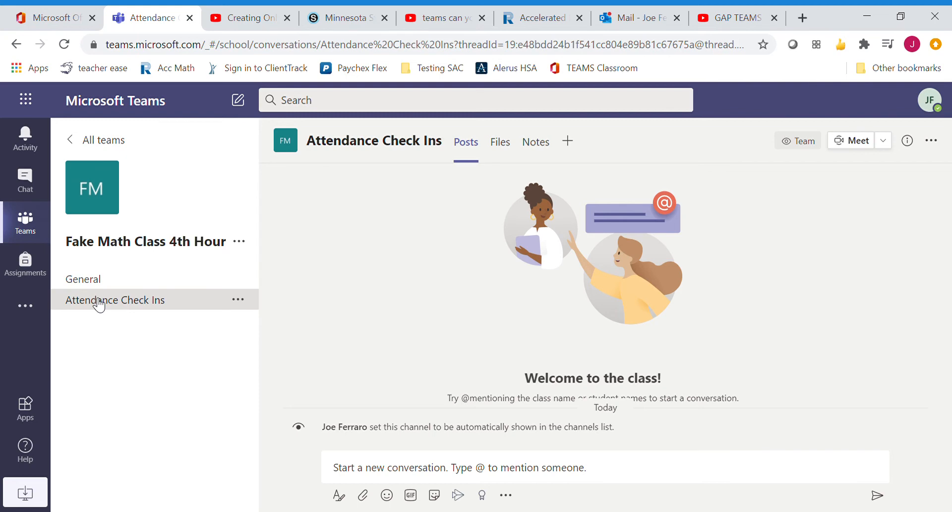
View the posts in the team's General channel, and return to the Attendance Check Ins channel.
{"action": "left_click", "coordinate": [66, 283]}
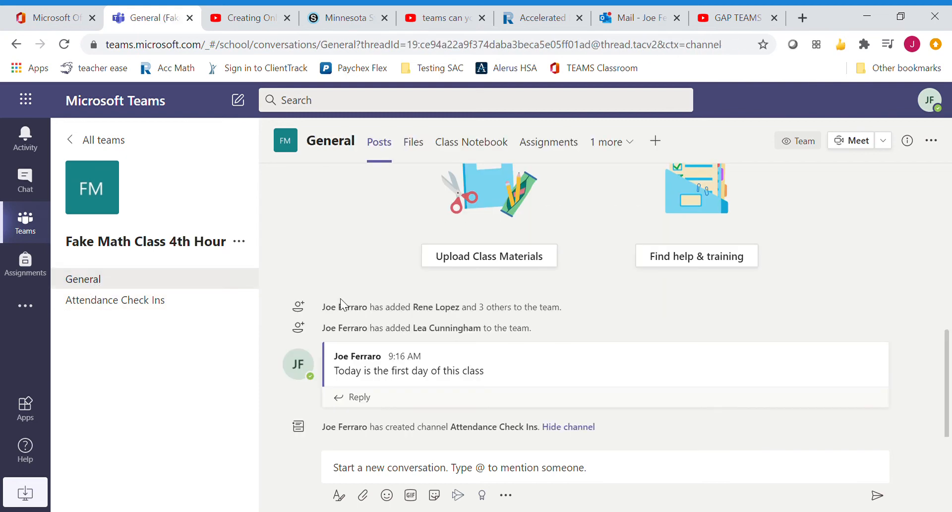
{"action": "scroll", "coordinate": [496, 229], "scroll_direction": "up", "scroll_amount": 3}
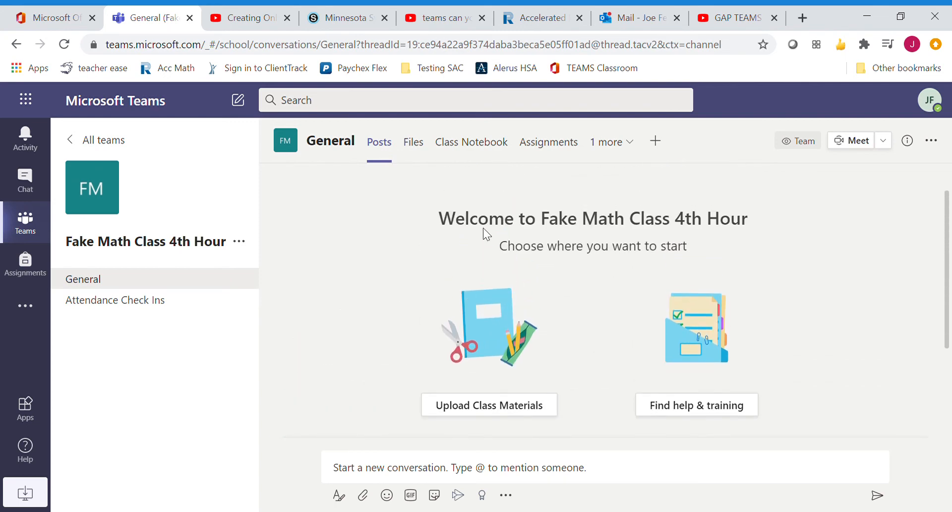
{"action": "left_click", "coordinate": [136, 306]}
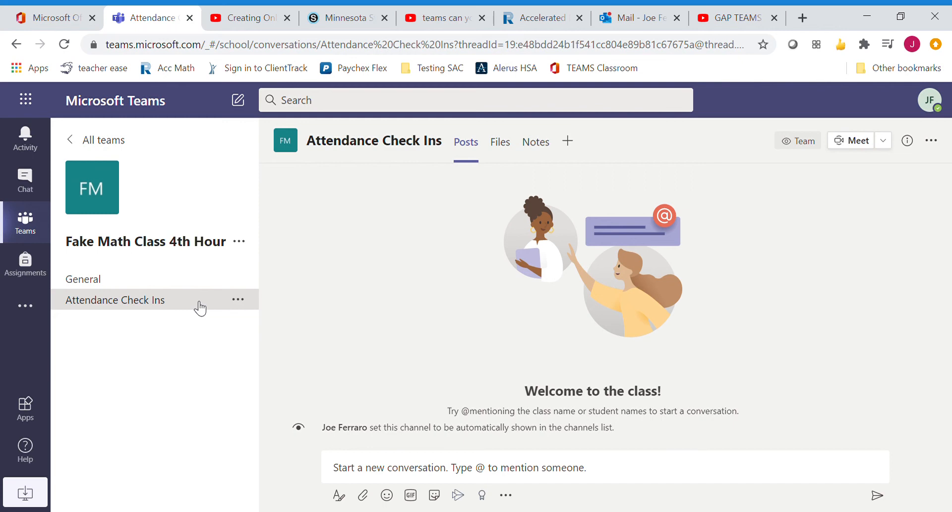
Open Fake Math Class 3rd Hour and read through the posts in its General and Attendance Check In channels.
{"action": "left_click", "coordinate": [29, 227]}
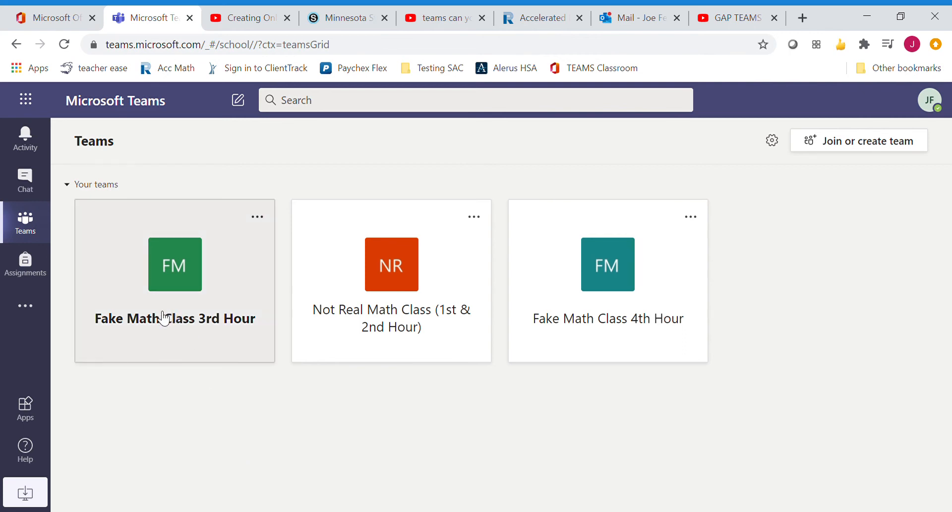
{"action": "left_click", "coordinate": [167, 263]}
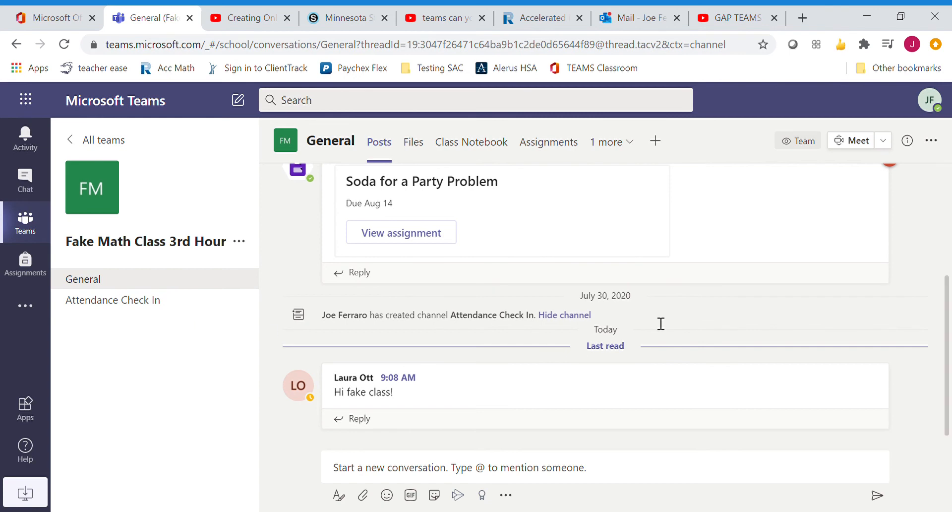
{"action": "scroll", "coordinate": [747, 300], "scroll_direction": "up", "scroll_amount": 5}
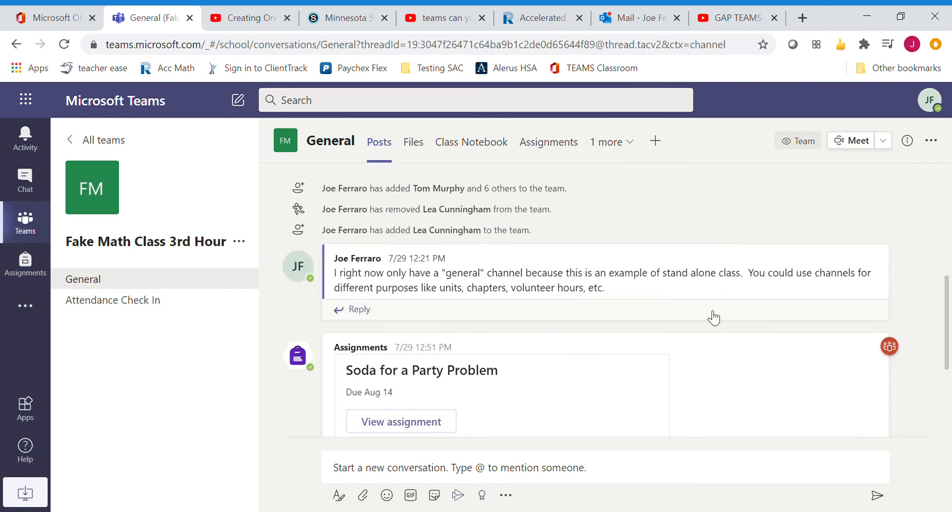
{"action": "scroll", "coordinate": [712, 312], "scroll_direction": "down", "scroll_amount": 1}
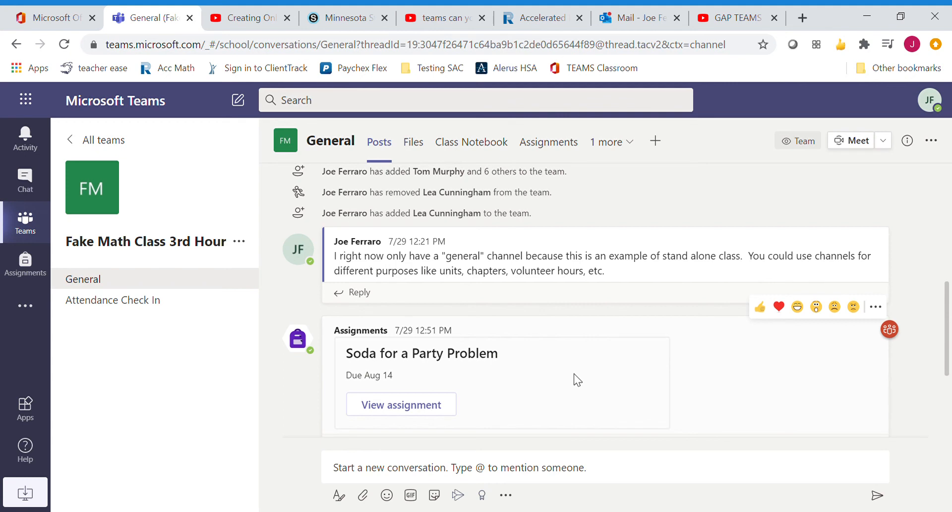
{"action": "scroll", "coordinate": [577, 380], "scroll_direction": "down", "scroll_amount": 1}
{"action": "scroll", "coordinate": [576, 379], "scroll_direction": "up", "scroll_amount": 1}
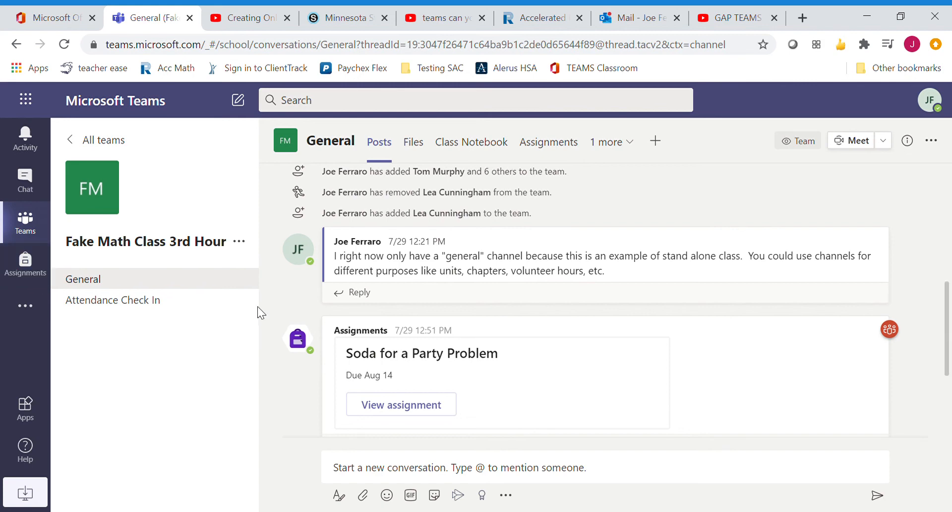
{"action": "scroll", "coordinate": [610, 338], "scroll_direction": "down", "scroll_amount": 2}
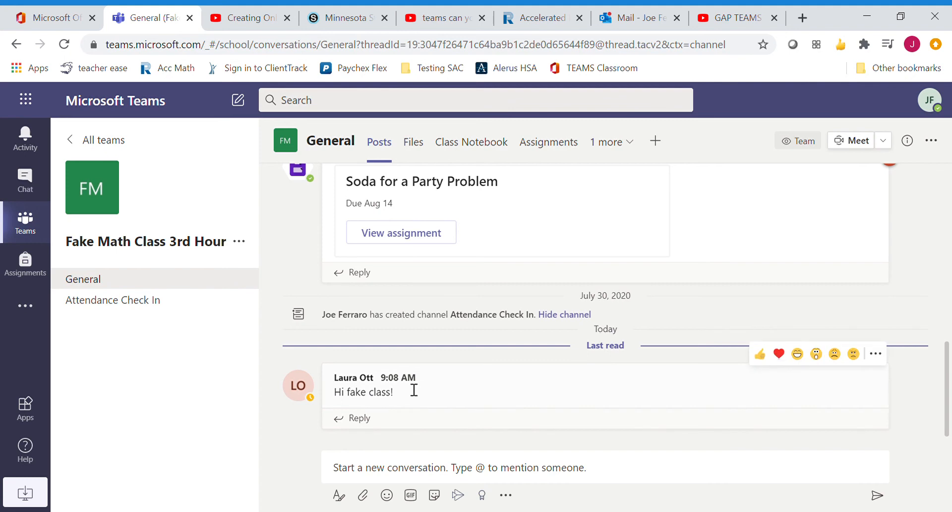
{"action": "mouse_move", "coordinate": [308, 382]}
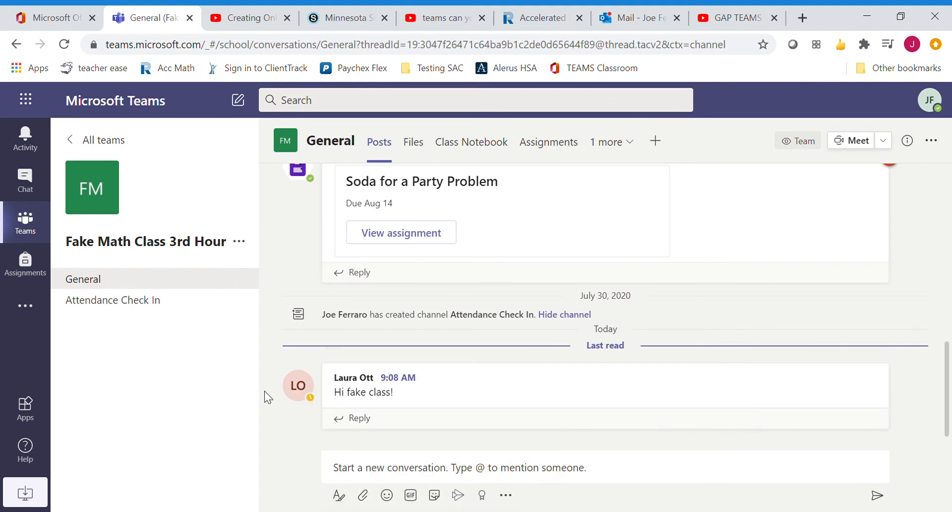
{"action": "mouse_move", "coordinate": [338, 404]}
{"action": "left_click", "coordinate": [139, 310]}
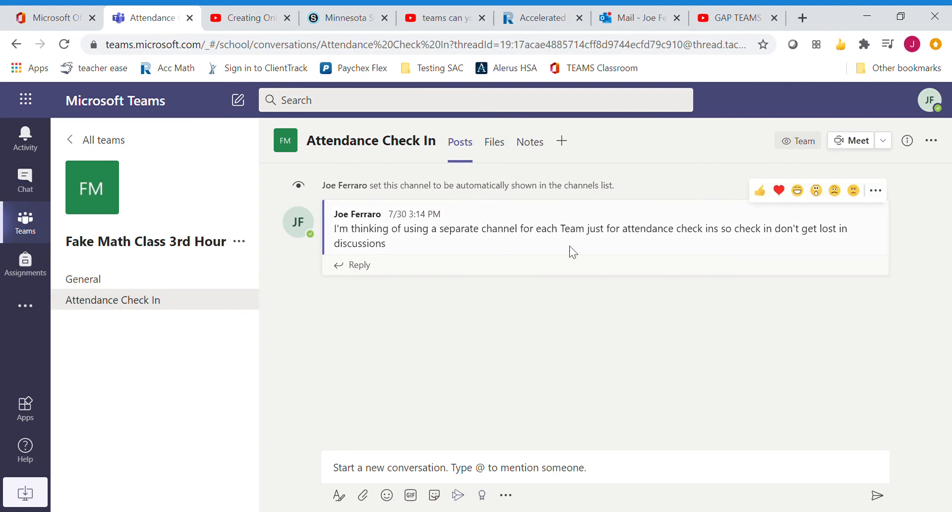
Set the channel notifications for the General channel of Fake Math Class 3rd Hour to All activity.
{"action": "left_click", "coordinate": [70, 283]}
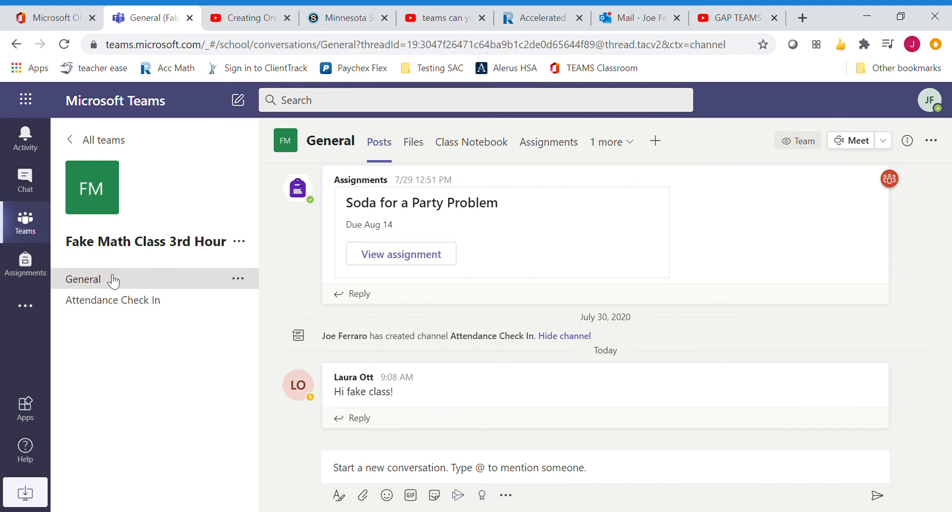
{"action": "left_click", "coordinate": [240, 280]}
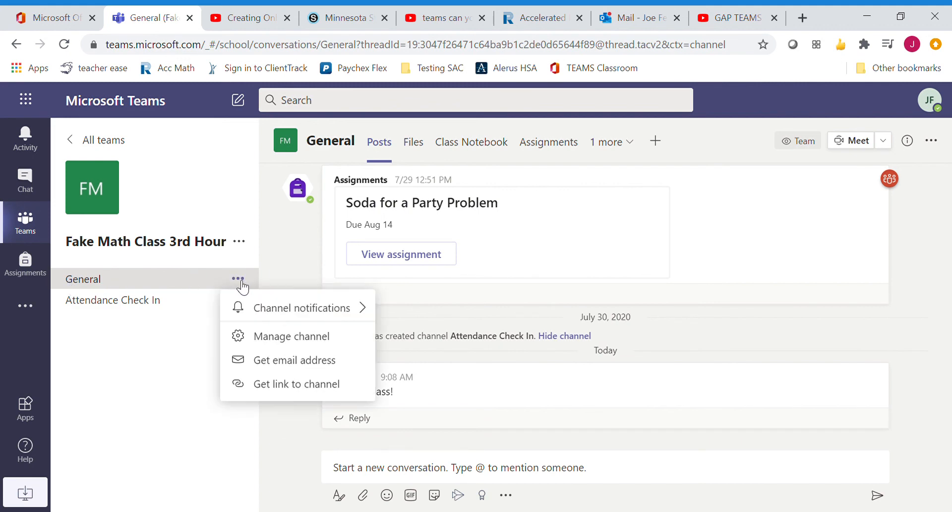
{"action": "mouse_move", "coordinate": [286, 313]}
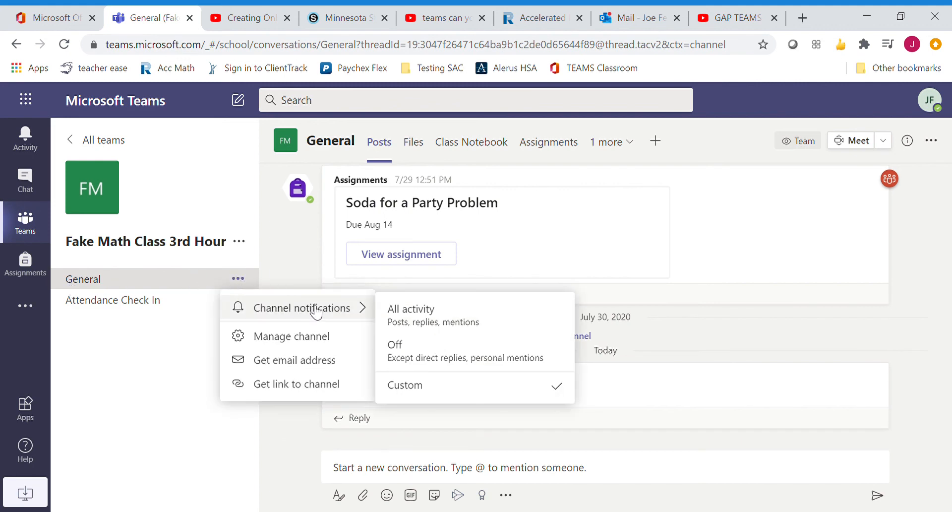
{"action": "left_click", "coordinate": [411, 317]}
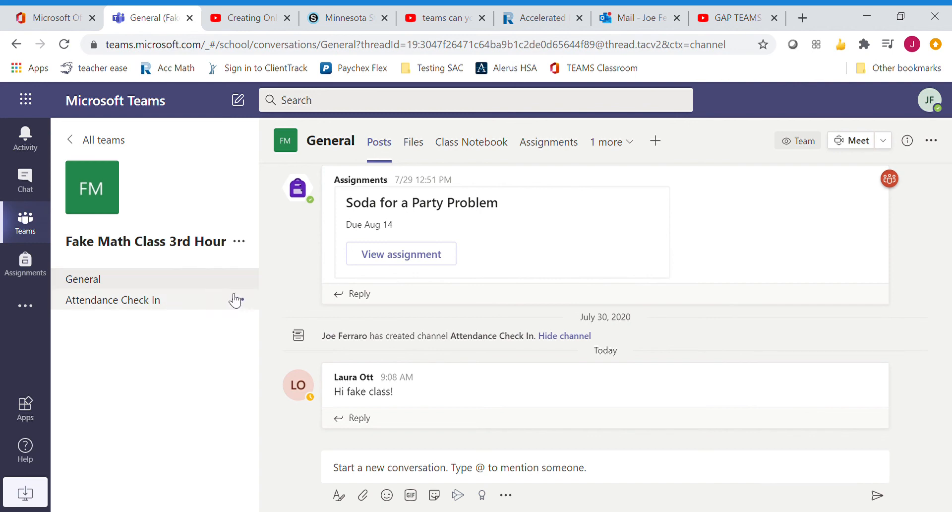
{"action": "mouse_move", "coordinate": [242, 284]}
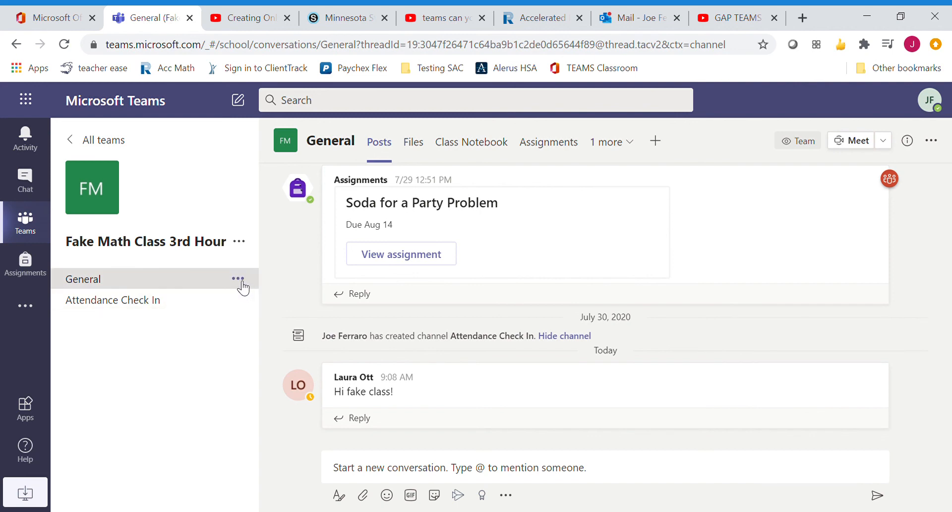
Open Not Real Math Class (1st & 2nd Hour) and examine its Class Materials files and the General and 1st Hour posts.
{"action": "left_click", "coordinate": [37, 222]}
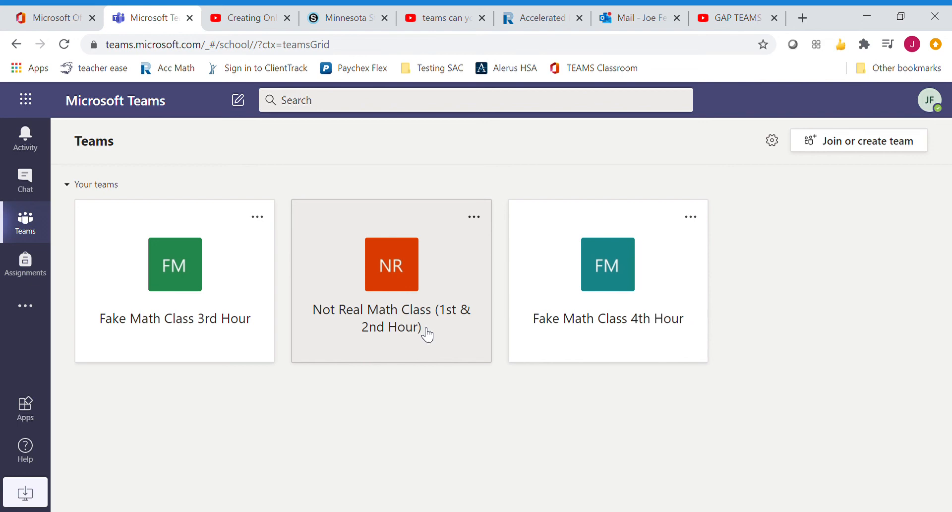
{"action": "left_click", "coordinate": [399, 276]}
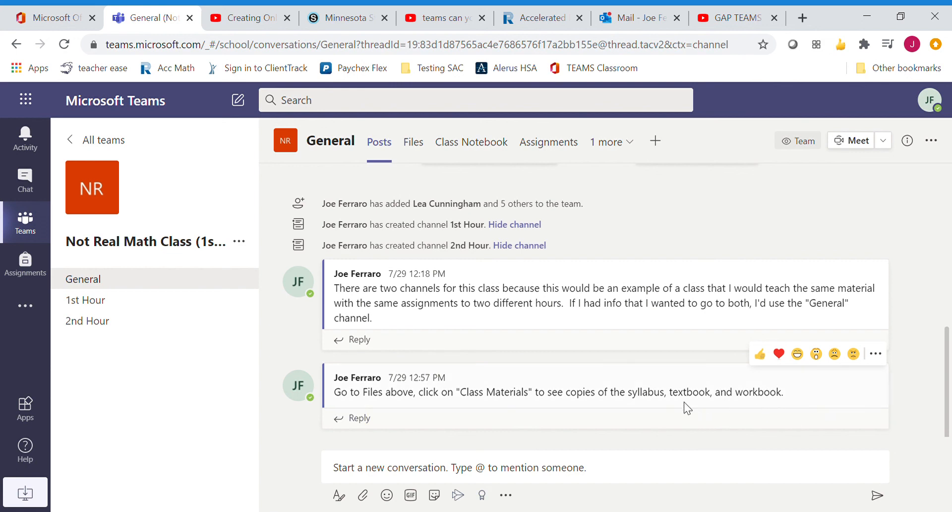
{"action": "left_click", "coordinate": [413, 145]}
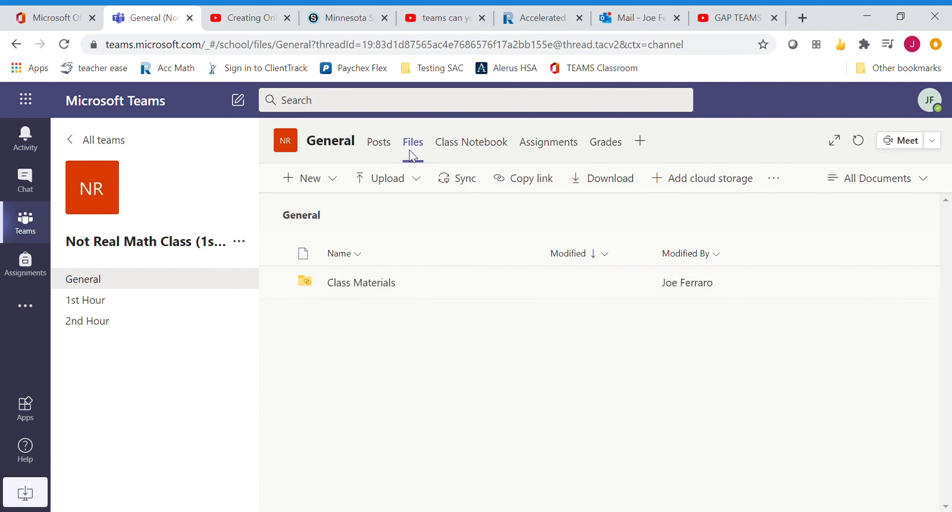
{"action": "left_click", "coordinate": [360, 286]}
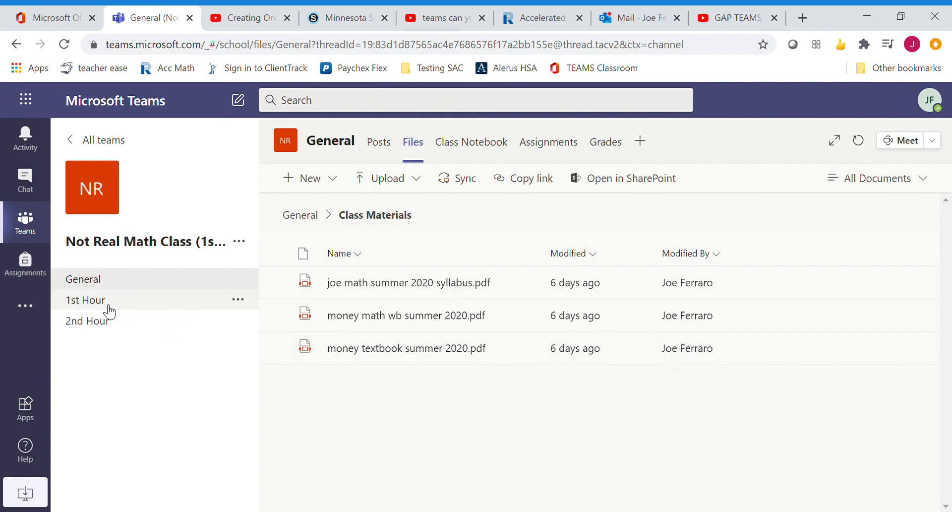
{"action": "left_click", "coordinate": [95, 286]}
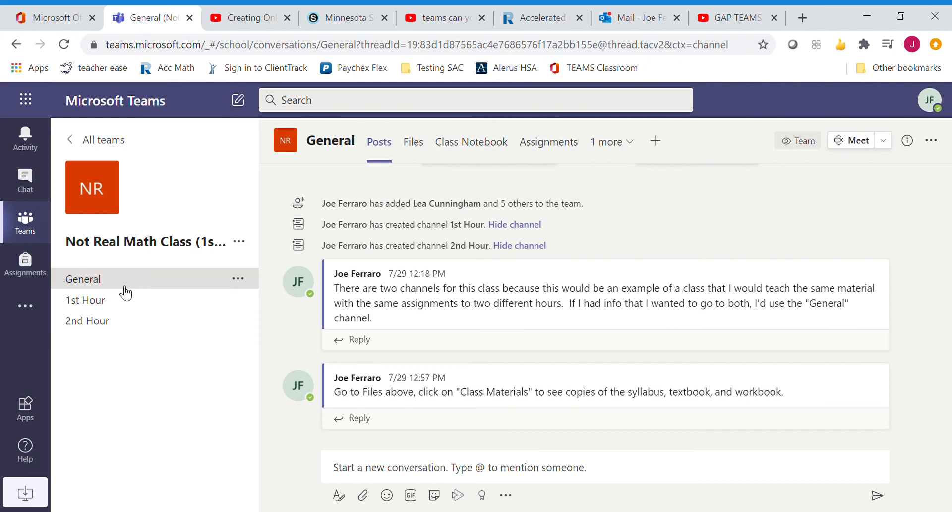
{"action": "left_click", "coordinate": [97, 308]}
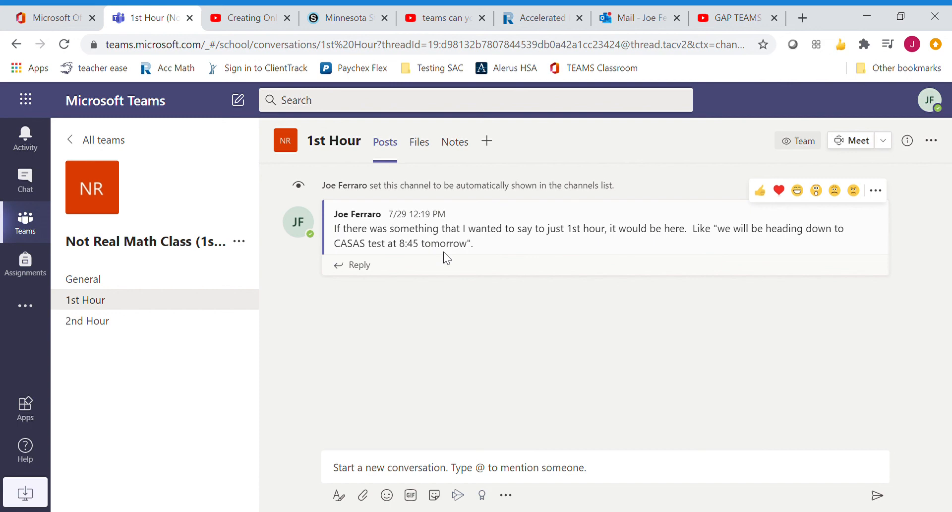
Read the post in the 2nd Hour channel of Not Real Math Class, and return to the overview of all teams.
{"action": "left_click", "coordinate": [121, 324]}
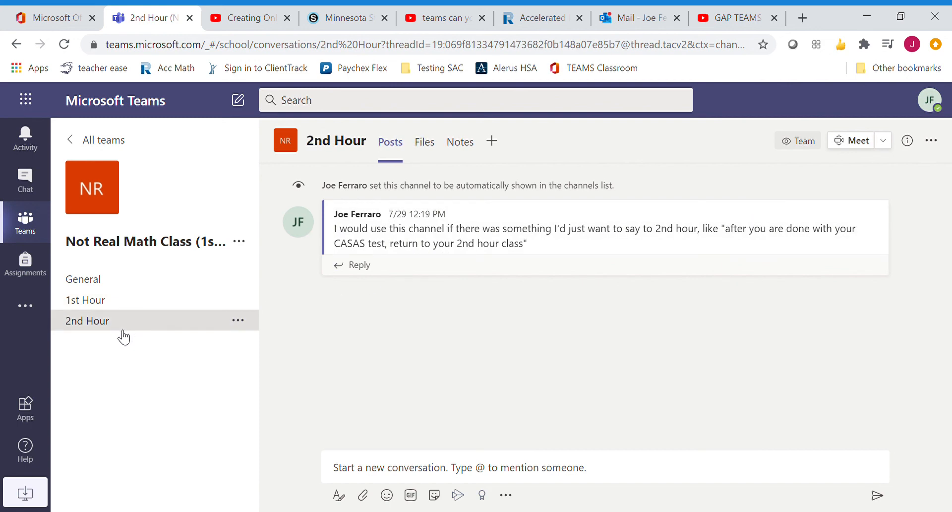
{"action": "mouse_move", "coordinate": [710, 249]}
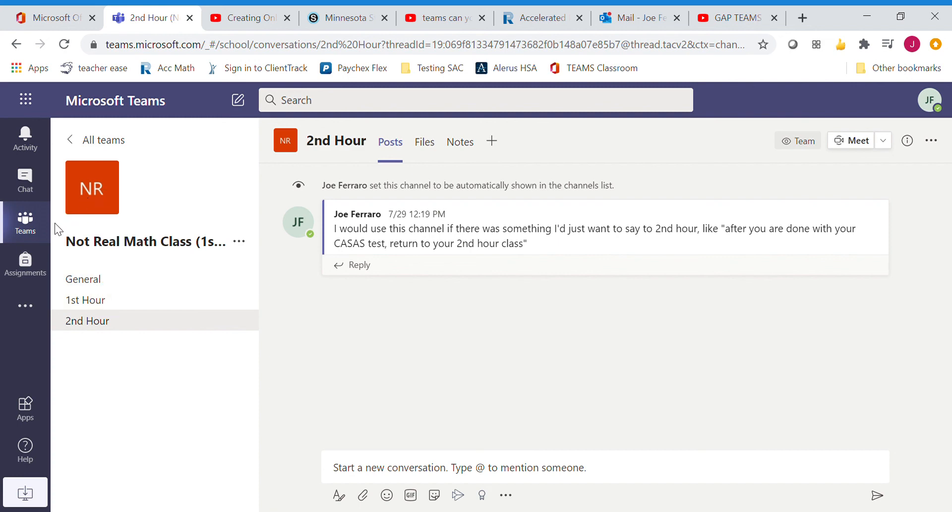
{"action": "left_click", "coordinate": [26, 237]}
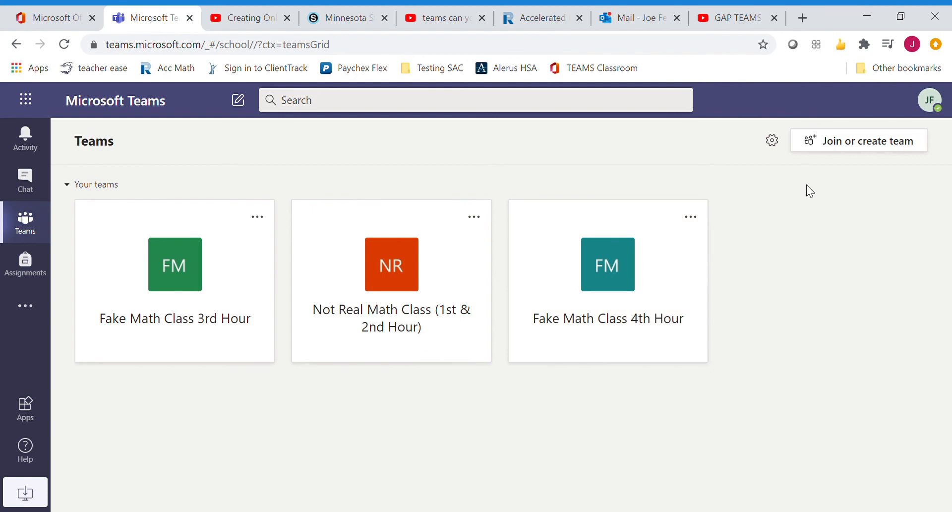
View the team types offered for creating a new team, and close the selection without choosing one.
{"action": "left_click", "coordinate": [871, 149]}
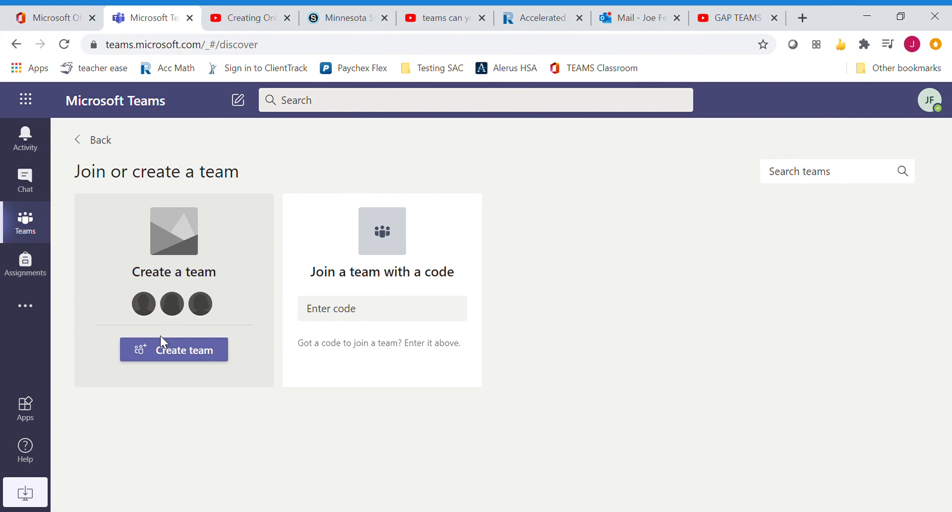
{"action": "left_click", "coordinate": [167, 354]}
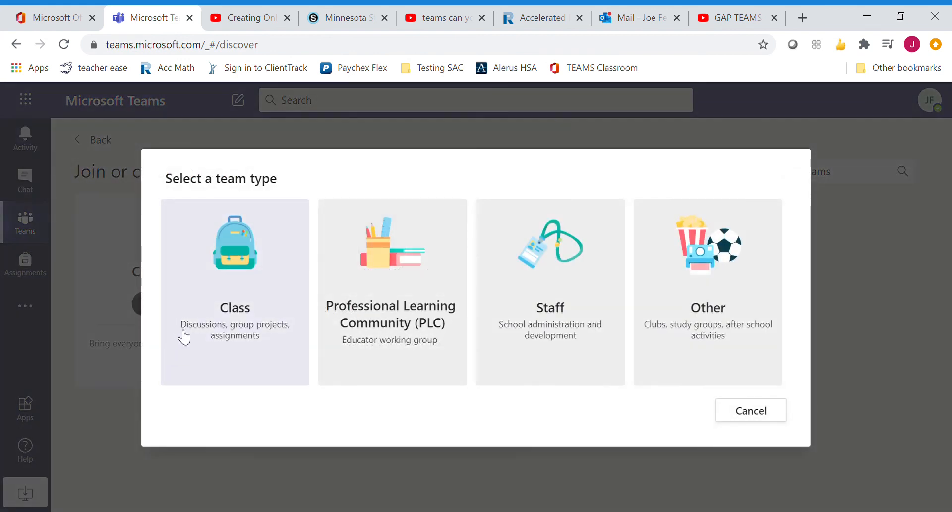
{"action": "left_click", "coordinate": [777, 411]}
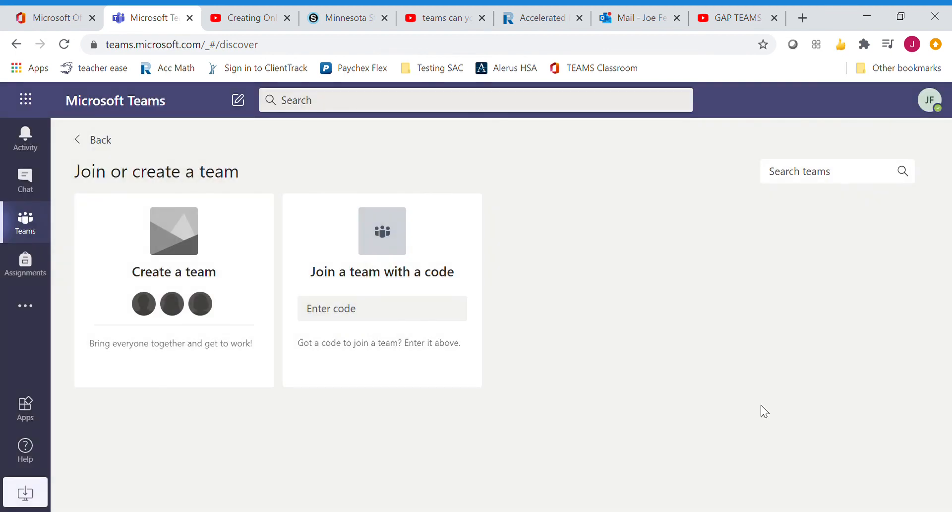